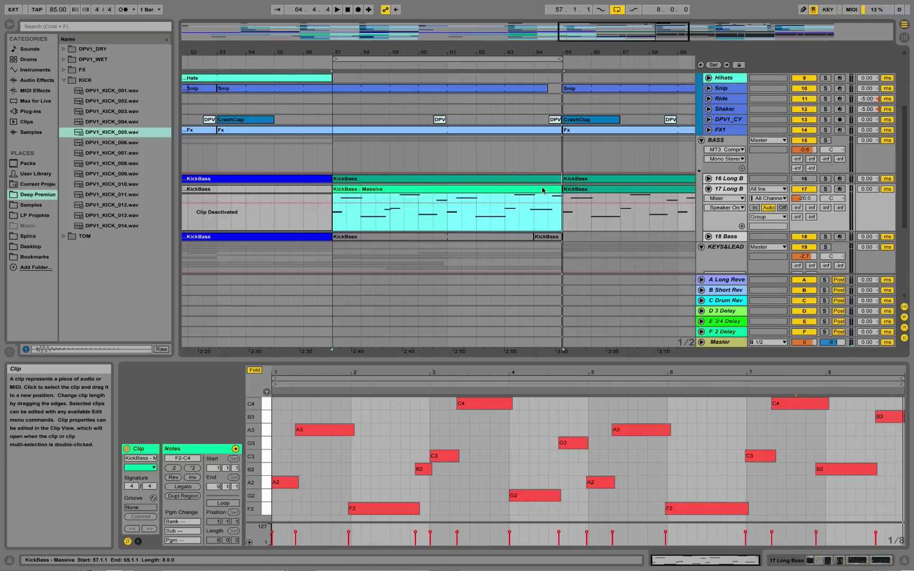
Solo the 17 Long Bass track, play its loop and inspect its Massive patch.
click(825, 189)
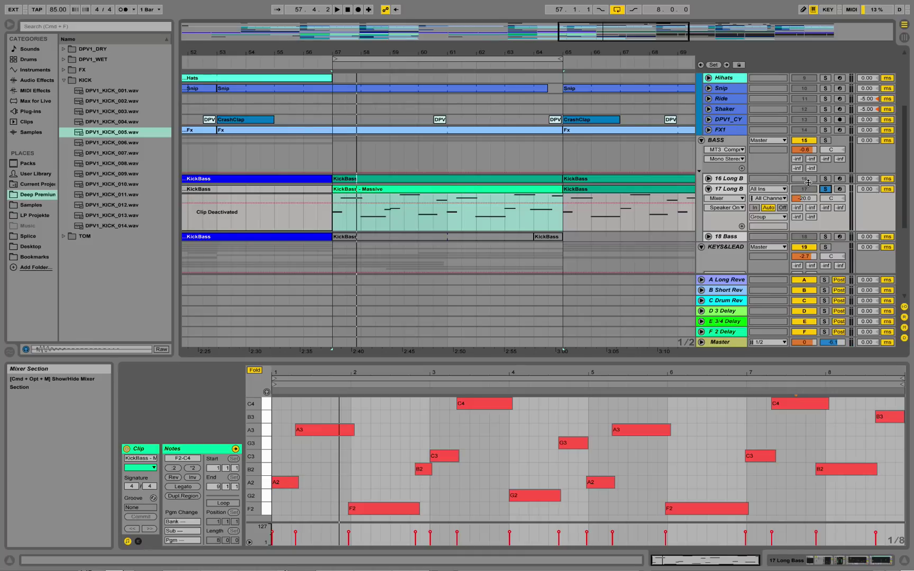
click(727, 188)
click(702, 246)
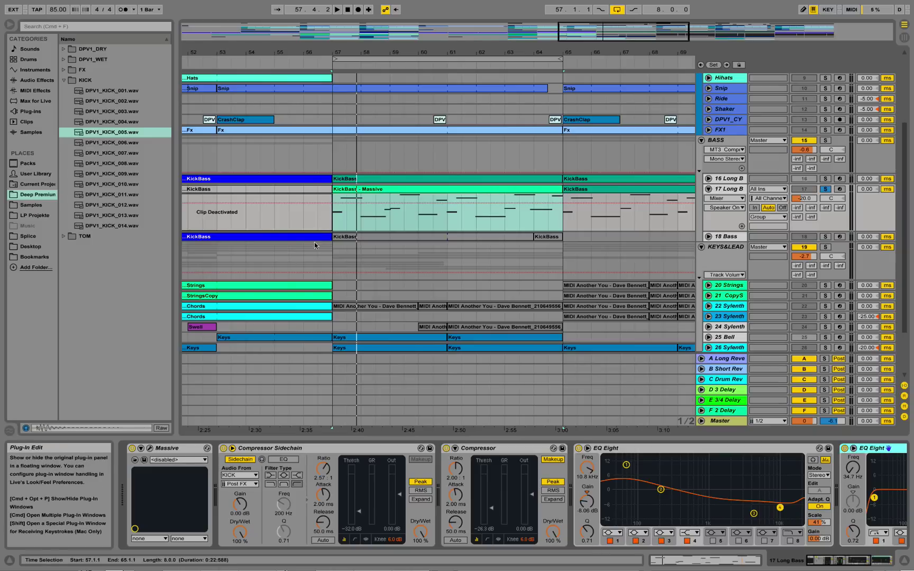
key(space)
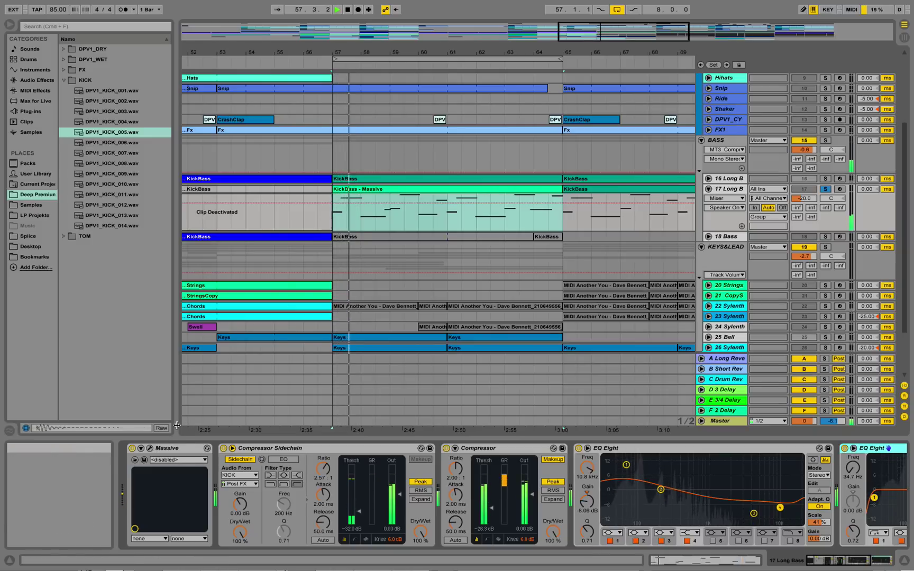
click(150, 448)
drag(489, 73, 530, 110)
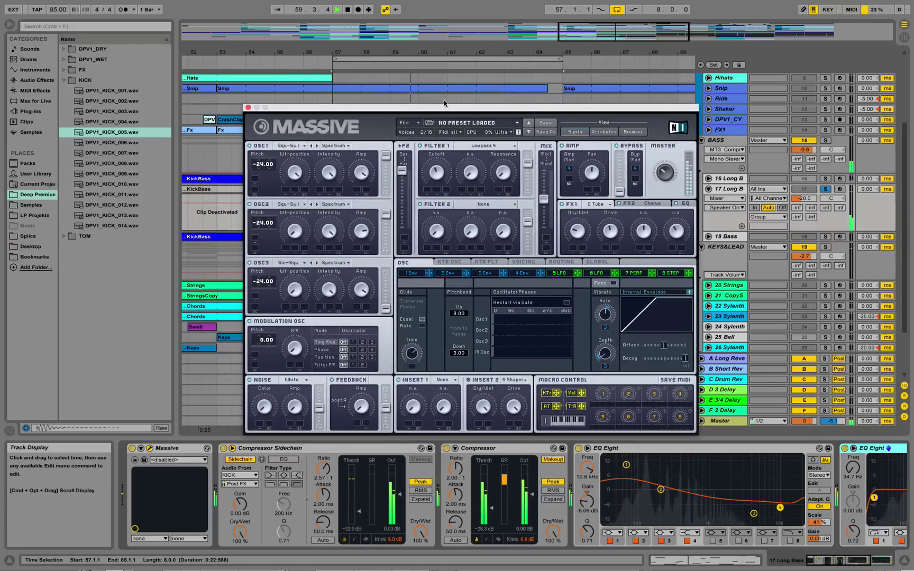
click(248, 108)
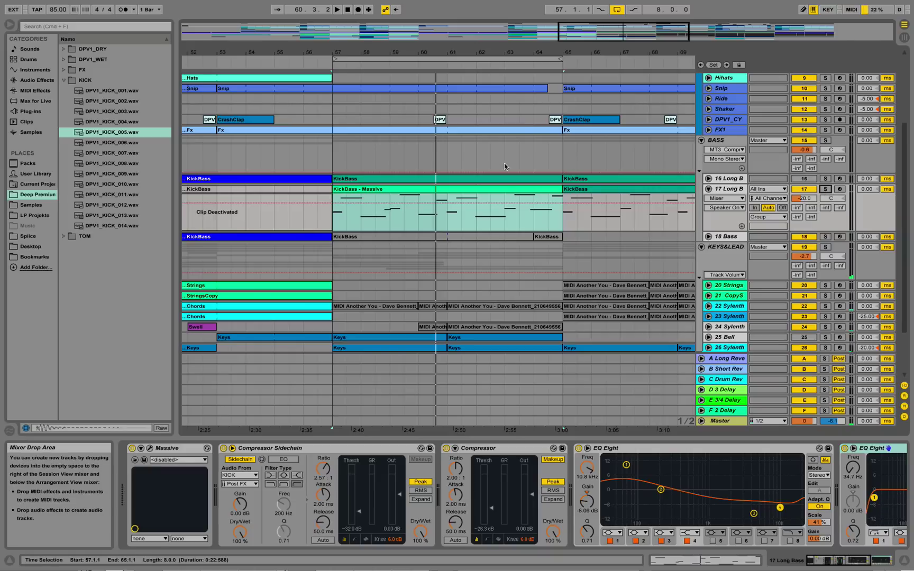
Insert a new MIDI track directly below the 17 Long Bass track.
scroll(479, 236, up, 2)
scroll(479, 236, up, 2)
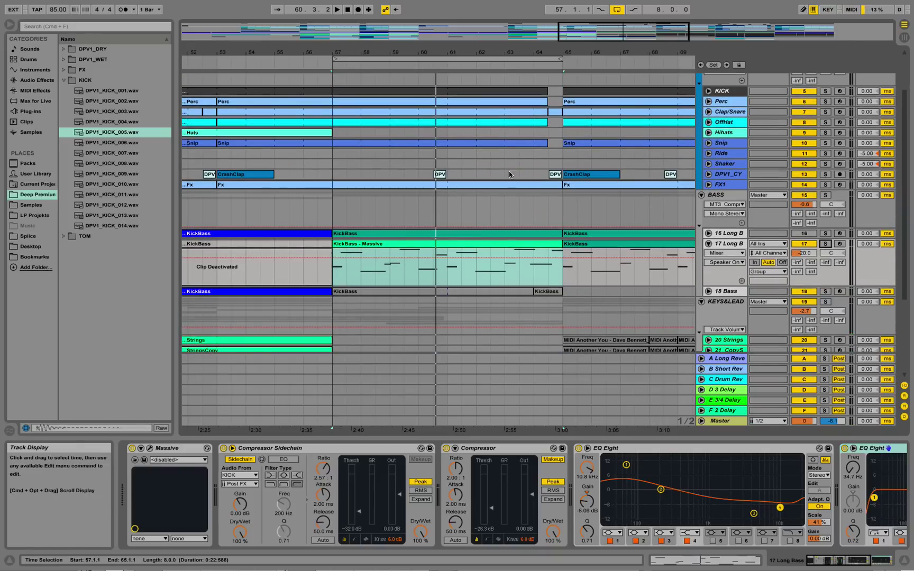
scroll(326, 64, up, 2)
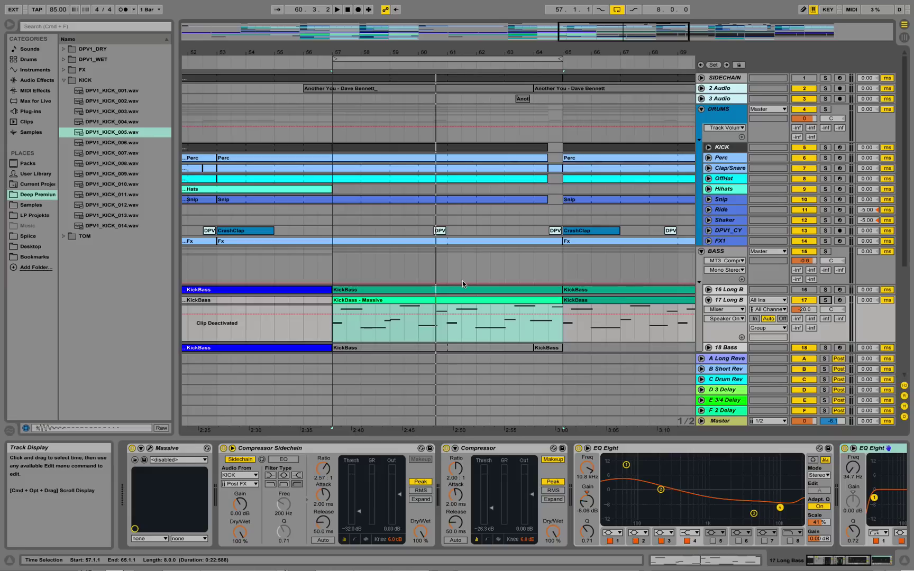
right_click(723, 302)
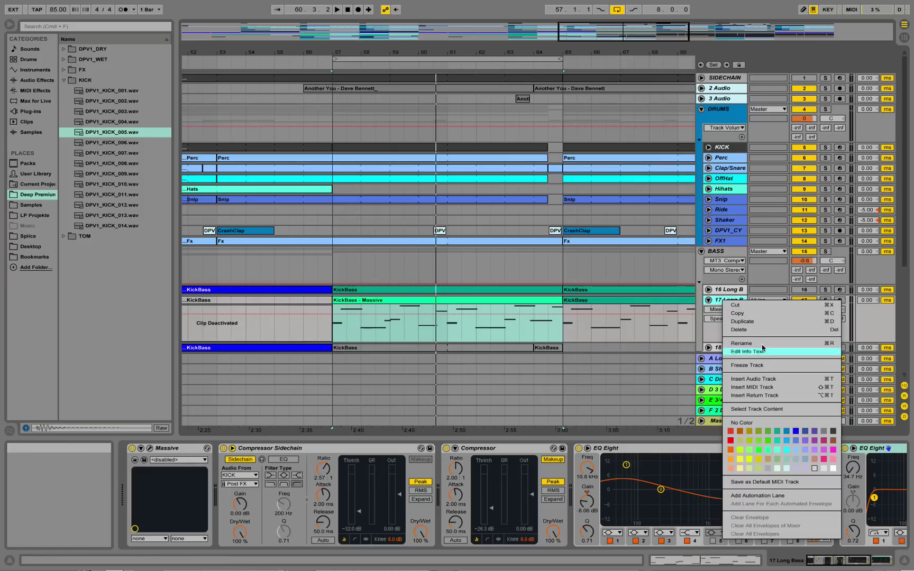
click(790, 389)
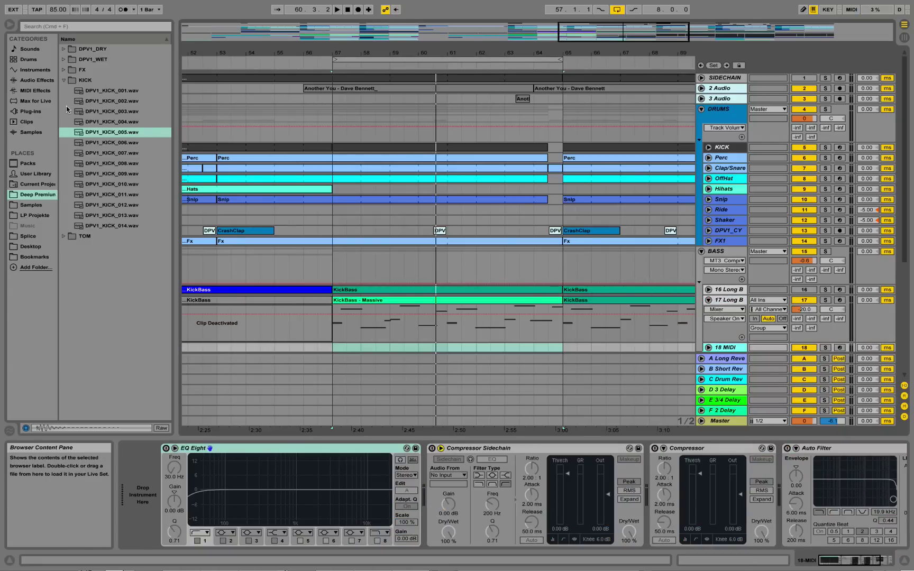
Find the Massive VST among the plug-ins, load it onto the new MIDI track and close its window.
click(36, 112)
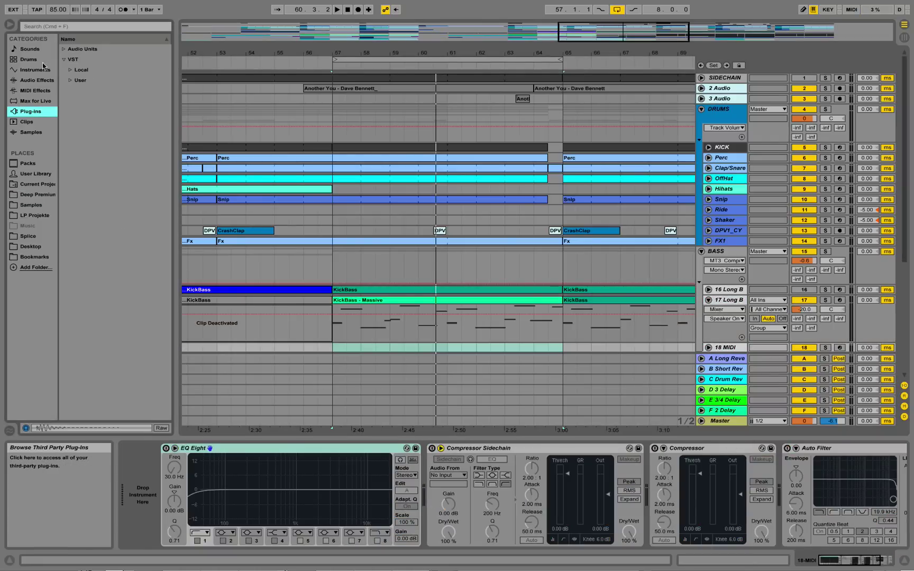
click(55, 26)
text(massive)
drag(88, 76, 142, 468)
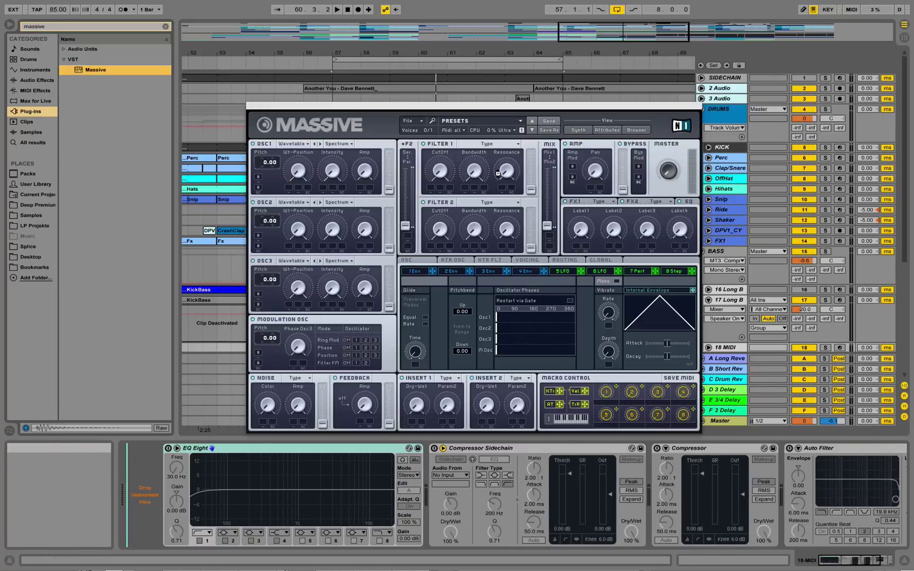
click(253, 106)
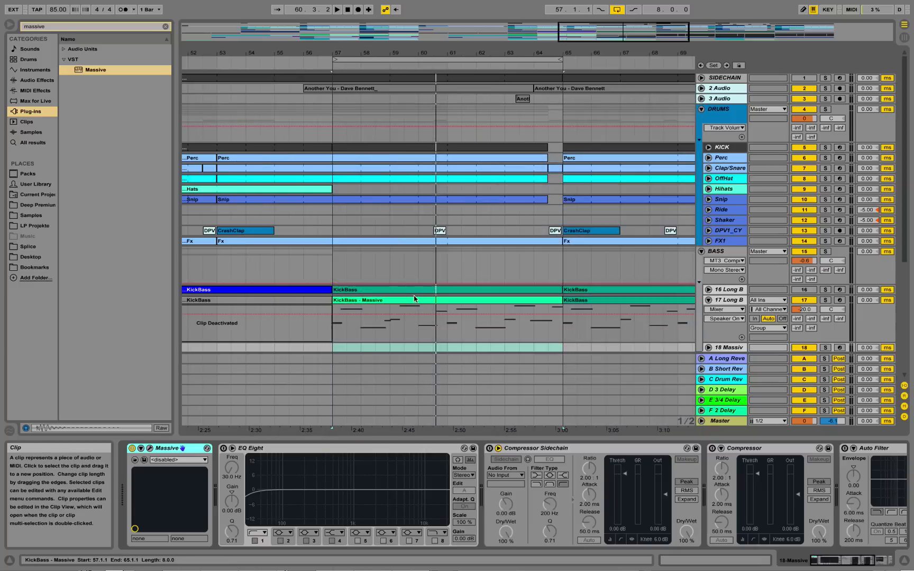
Copy the "KickBass - Massive" clip onto the new Massive track at bar 57 and set the track volume to -18.9 dB.
click(414, 299)
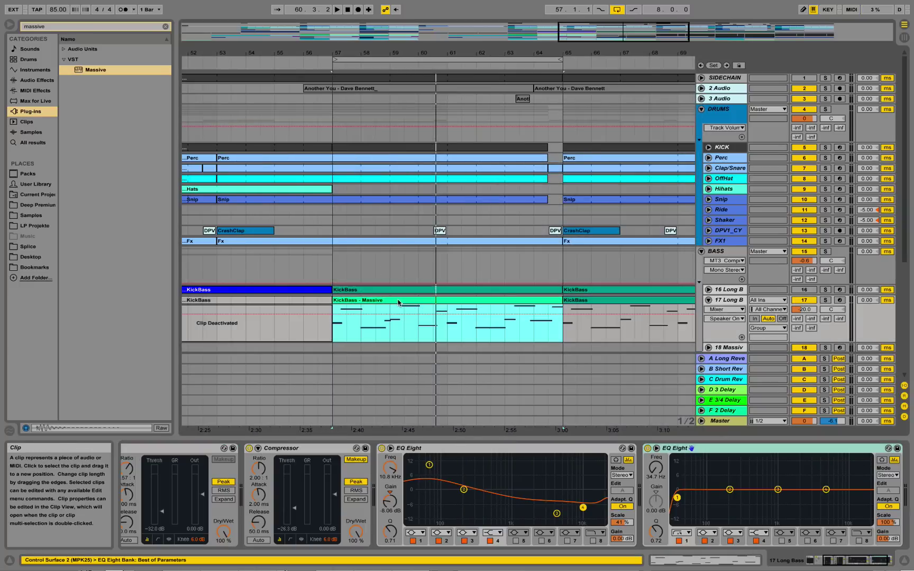
mouse_move(397, 302)
mouse_down()
mouse_move(400, 349)
mouse_move(398, 311)
mouse_up()
click(708, 309)
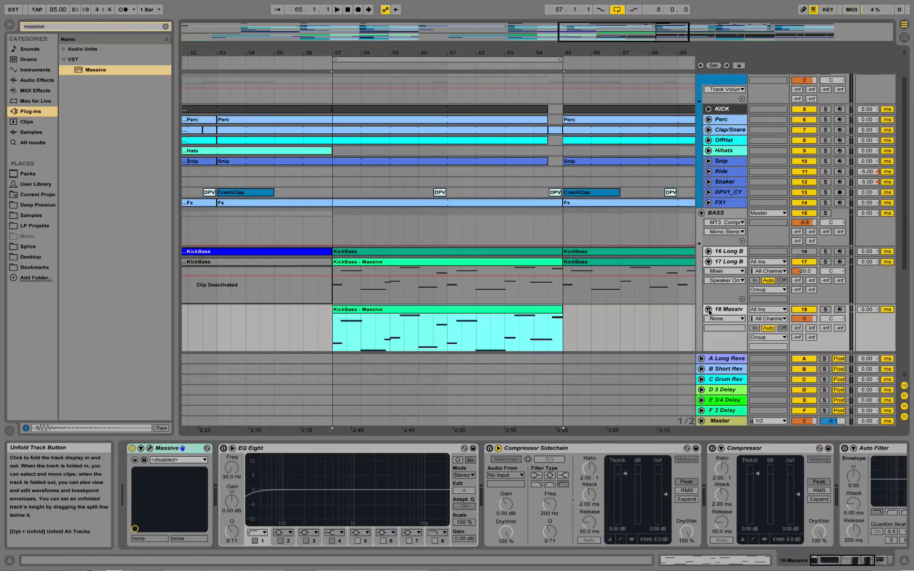
drag(803, 319, 803, 341)
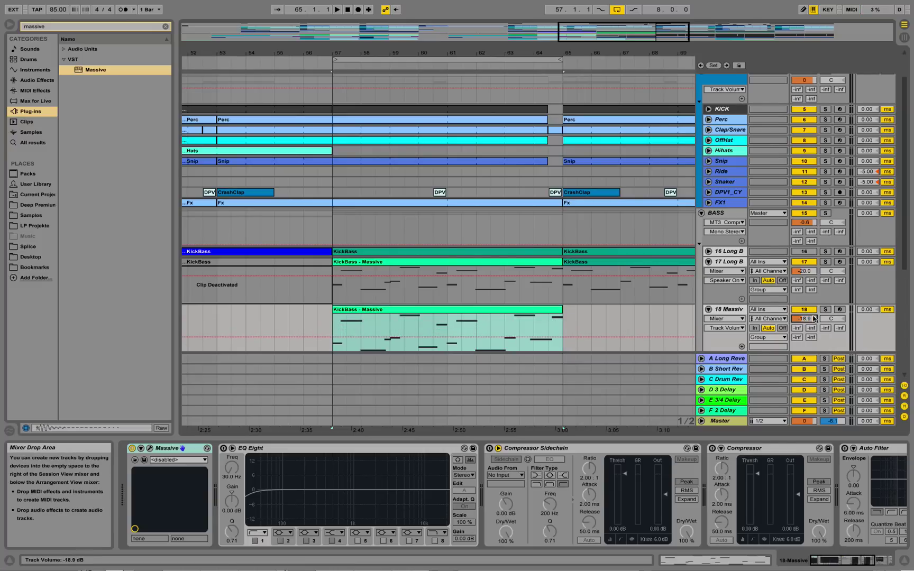
Open the copied clip in an enlarged note editor and examine its bass notes.
double_click(479, 317)
drag(379, 359, 374, 203)
drag(266, 365, 316, 275)
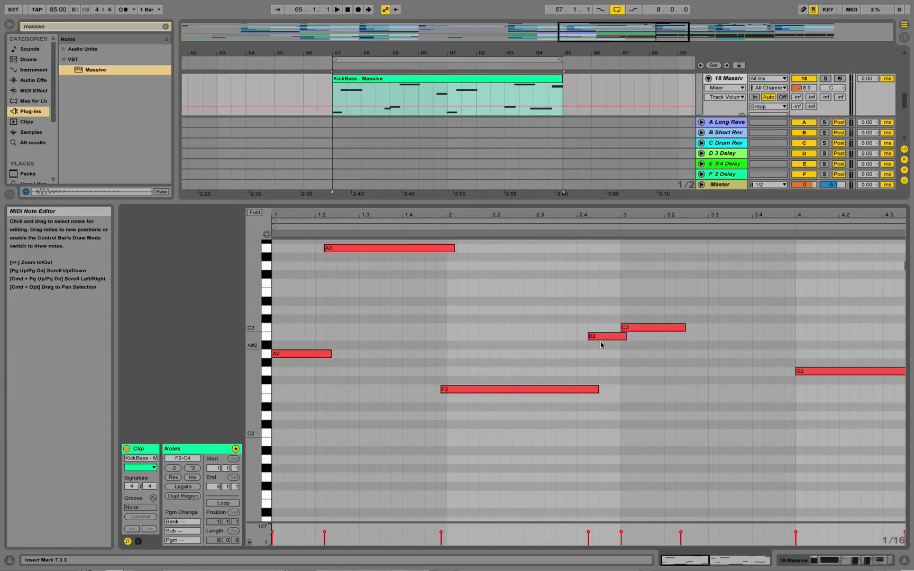
click(573, 218)
drag(573, 218, 592, 261)
scroll(492, 302, up, 3)
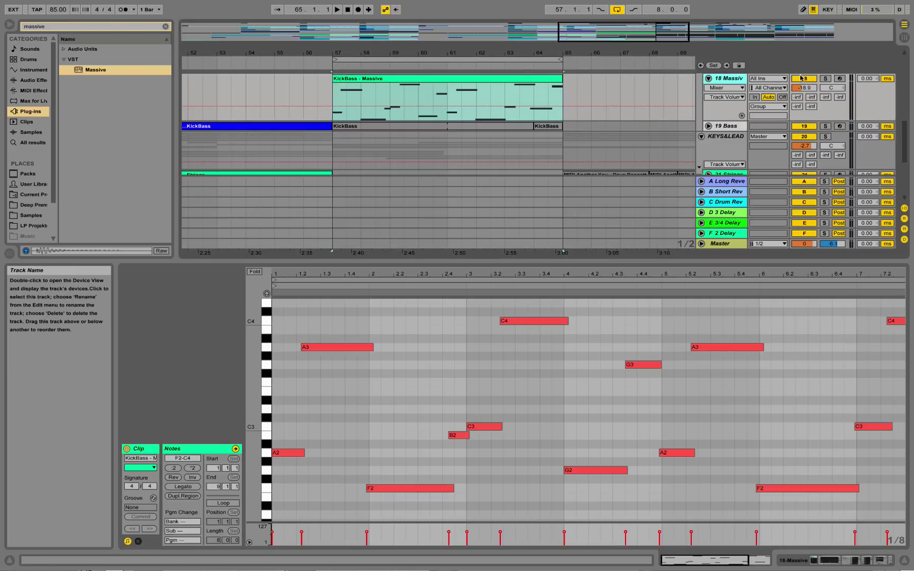
Solo the new Massive track, audition the unedited sound and show the track's devices.
click(826, 79)
key(space)
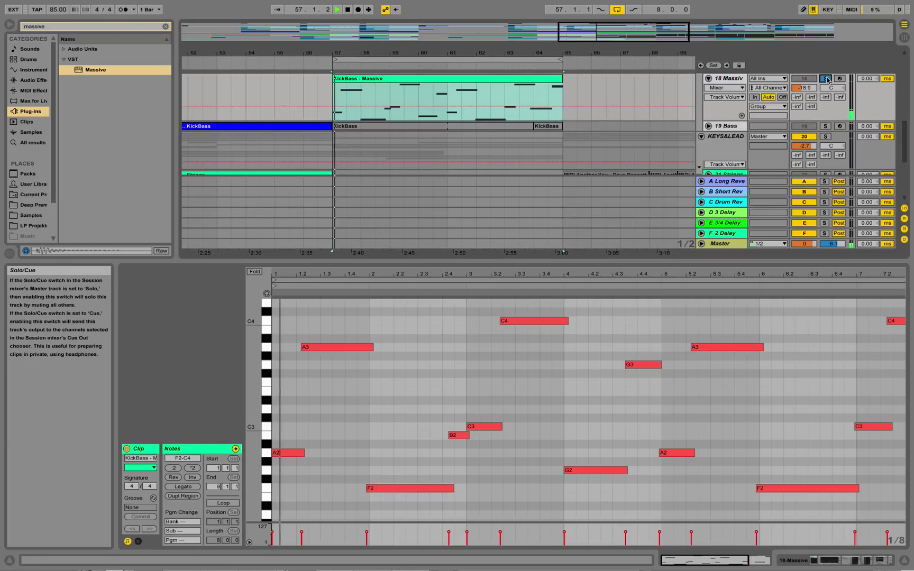
double_click(729, 79)
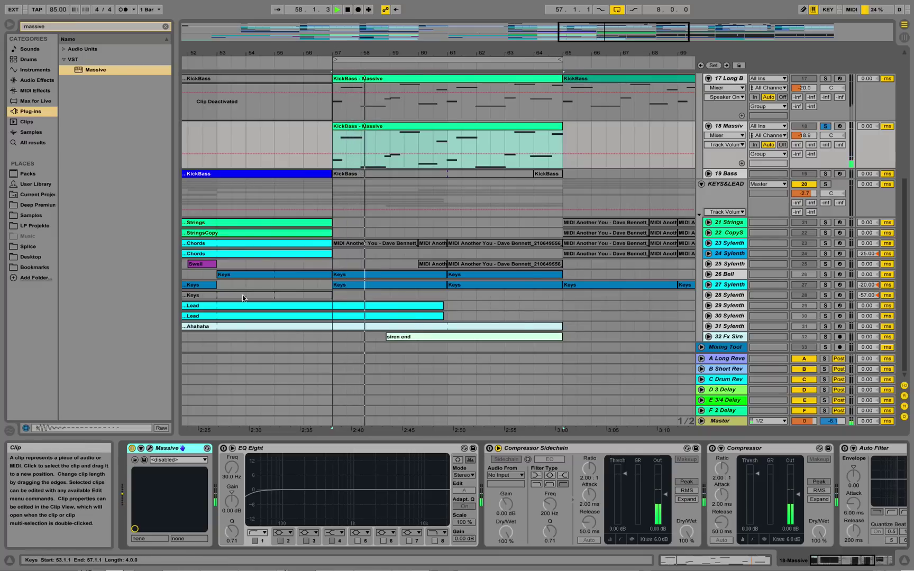
key(space)
Open the new track's Massive and set the pitch of all three oscillators to -24.00.
click(149, 447)
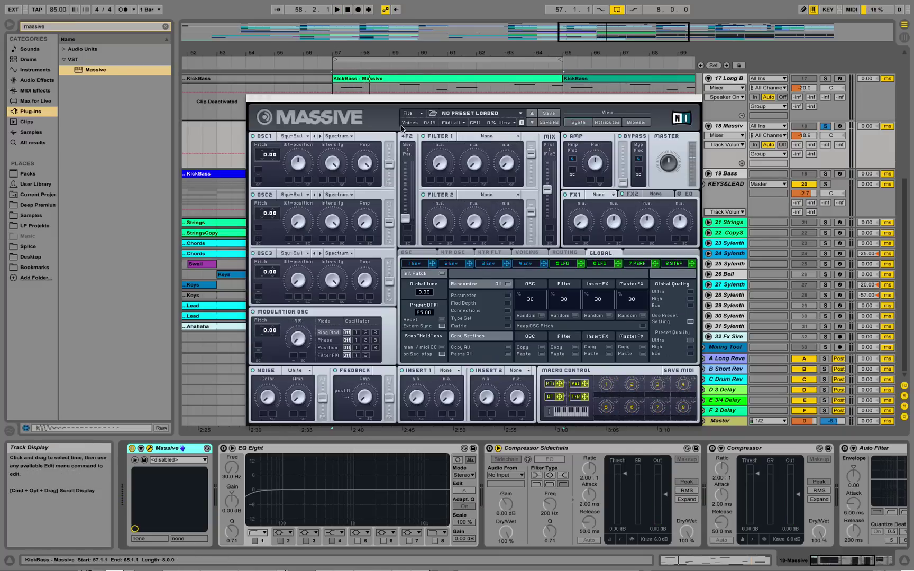
drag(426, 101, 458, 197)
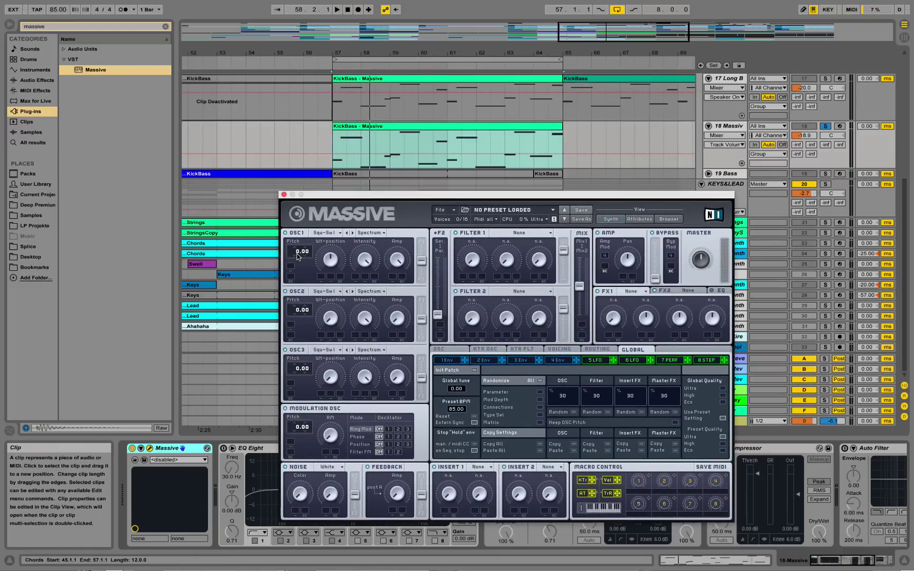
drag(294, 254, 294, 279)
drag(296, 313, 296, 337)
drag(294, 371, 300, 394)
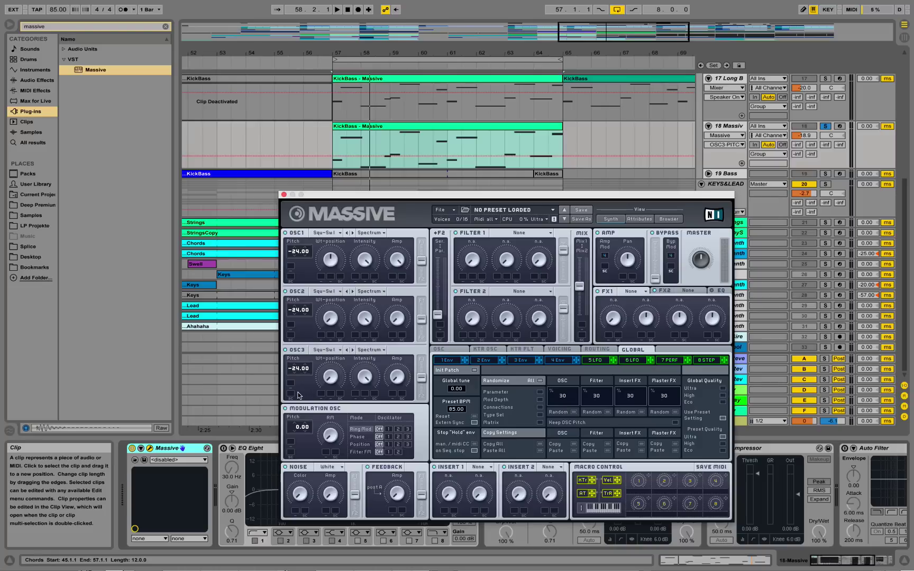
Adjust the wavetable position of OSC1 and OSC2 and route both oscillators fully to Filter 1.
click(332, 265)
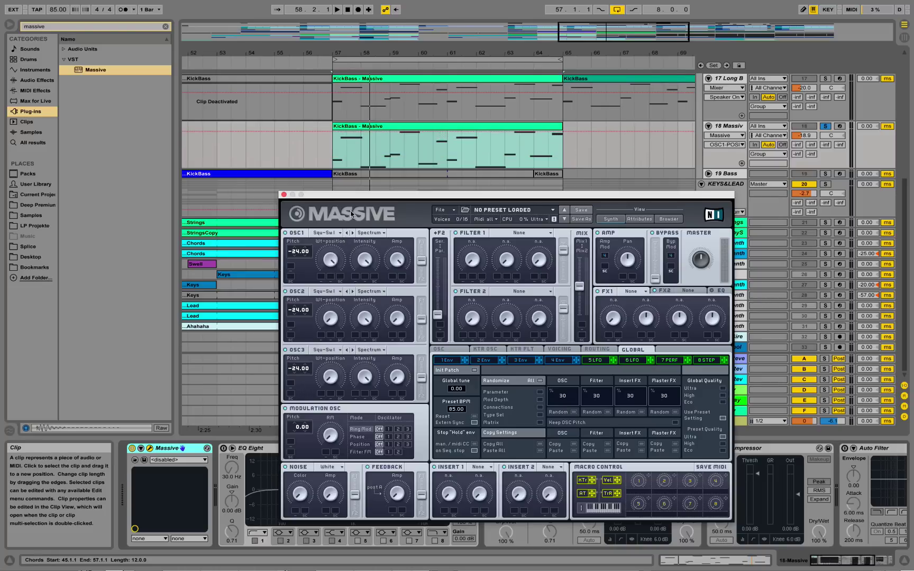
click(330, 317)
drag(421, 260, 421, 242)
drag(424, 324, 426, 271)
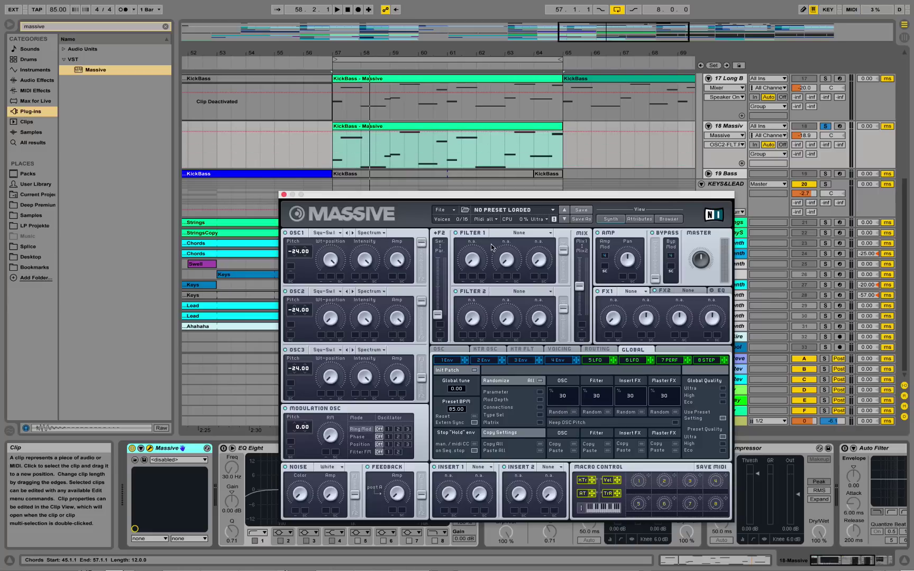
Set OSC3 to the Sin-Square wavetable, adjust its position and amp, and route it fully to Filter 2.
click(327, 352)
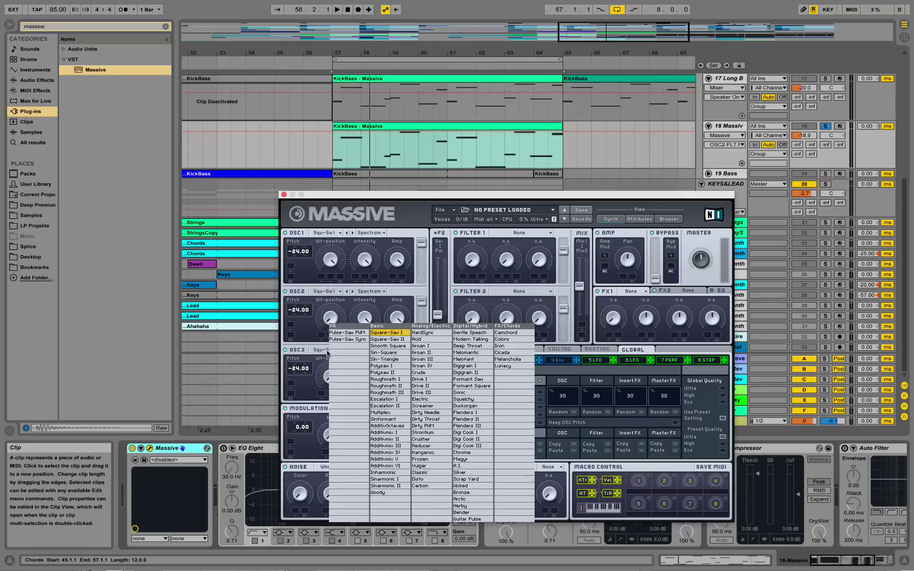
click(401, 353)
drag(338, 377, 341, 398)
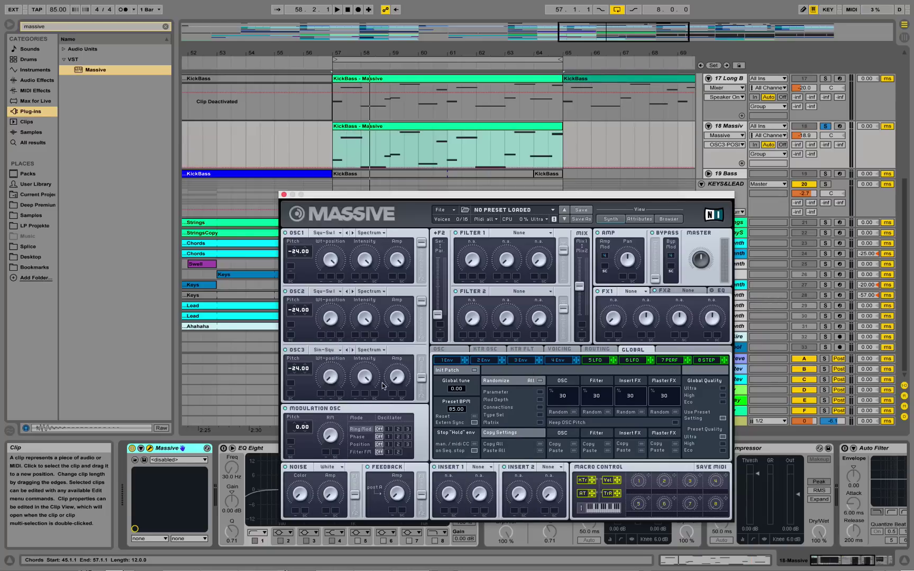
click(406, 380)
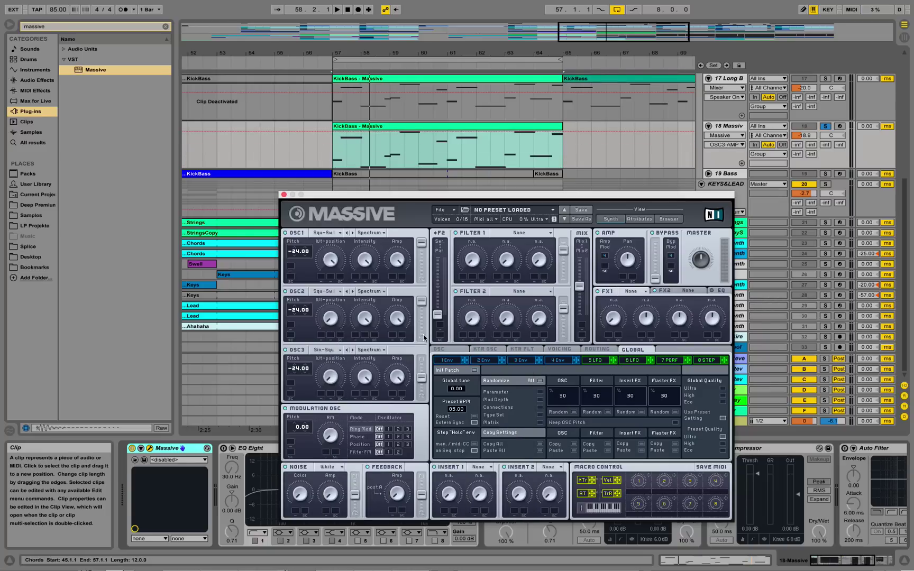
drag(423, 381, 424, 397)
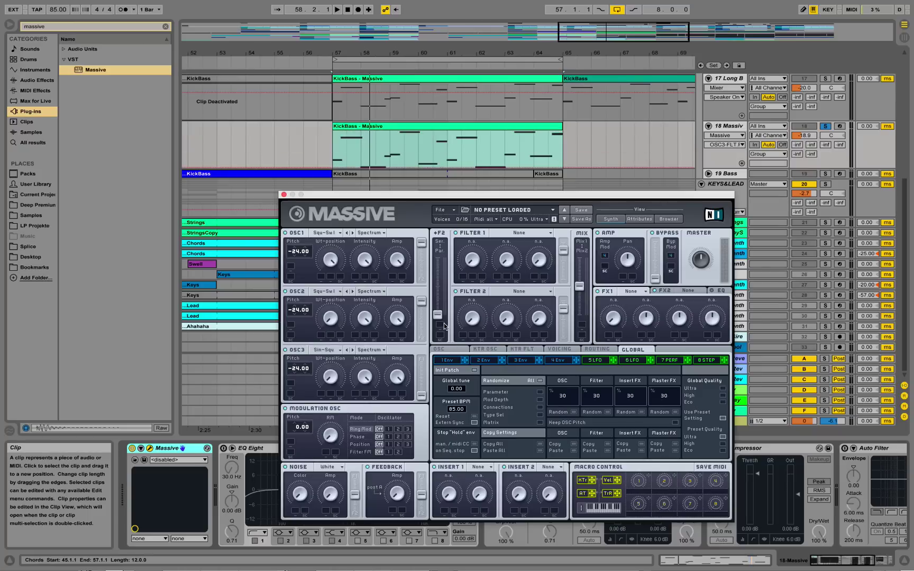
Switch the filter routing to serial and set Filter 1 to Lowpass 4 with its output and the filter mix fully up.
drag(441, 322, 440, 341)
drag(439, 313, 440, 258)
click(512, 232)
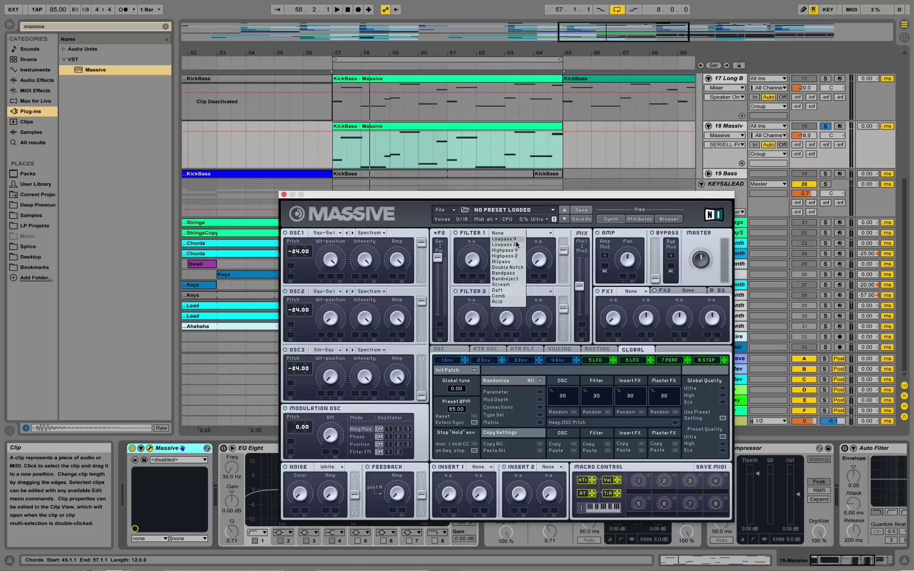
click(515, 240)
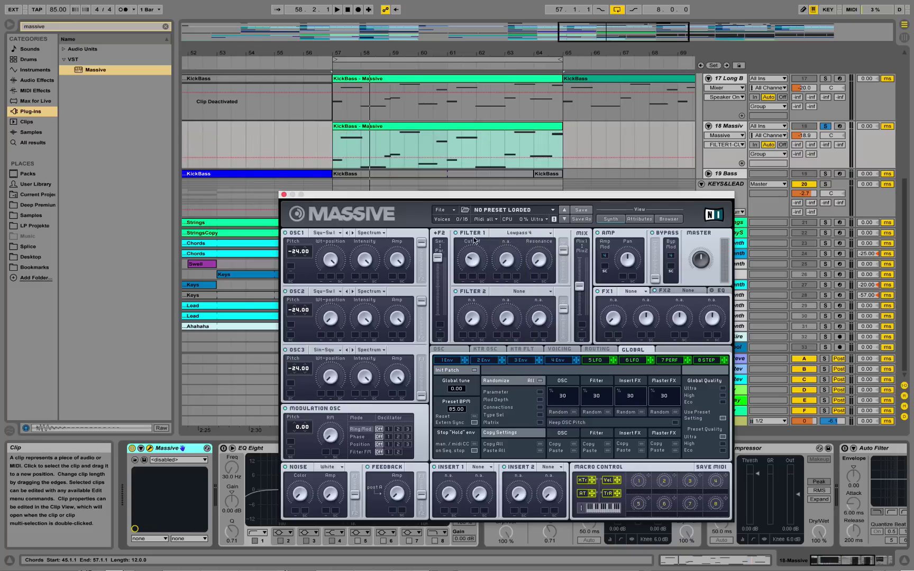
drag(565, 254, 565, 246)
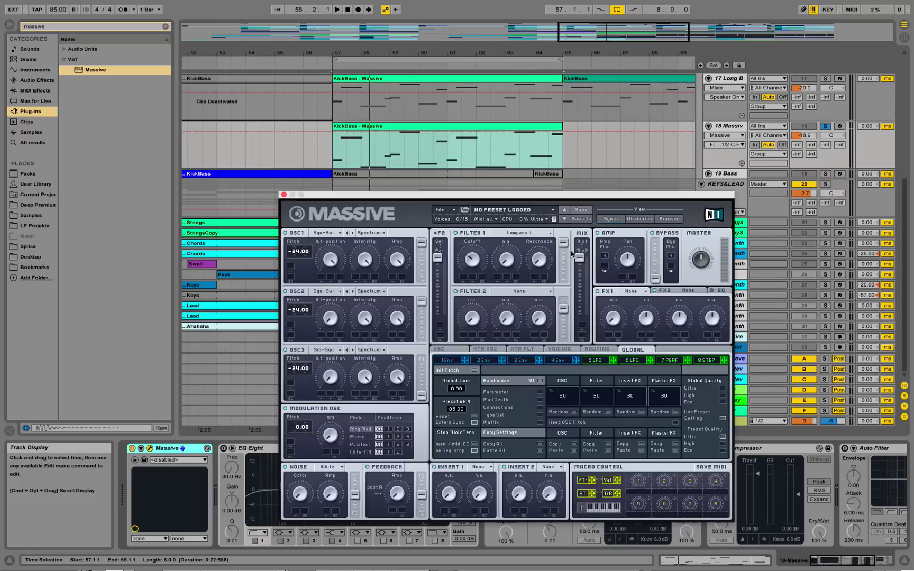
Set FX1 to Classic Tube and play the loop to audition the effect.
click(644, 291)
click(644, 292)
key(space)
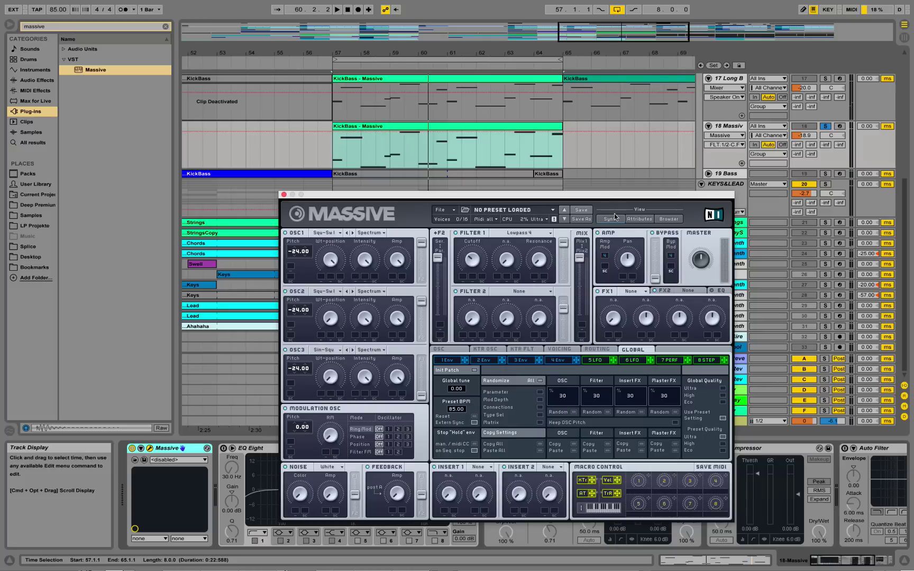
click(641, 293)
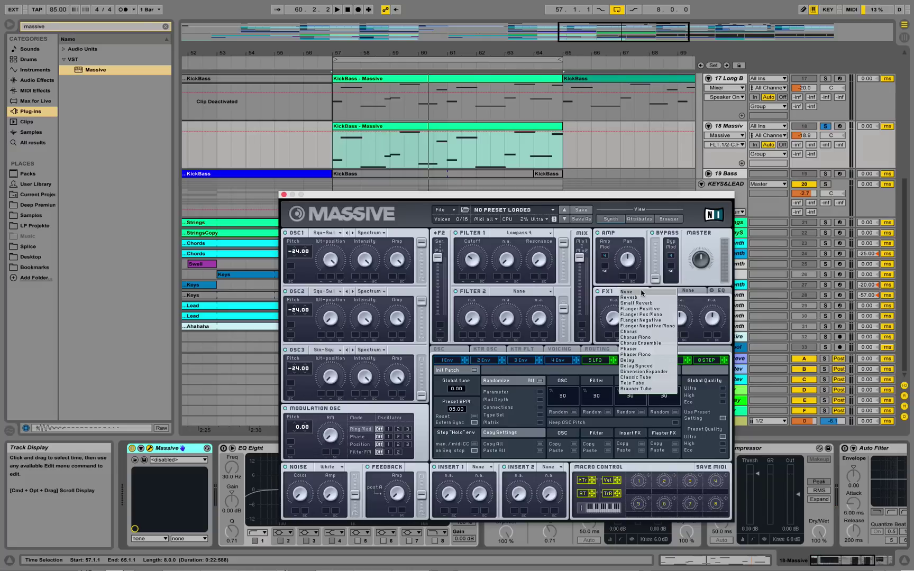
click(645, 377)
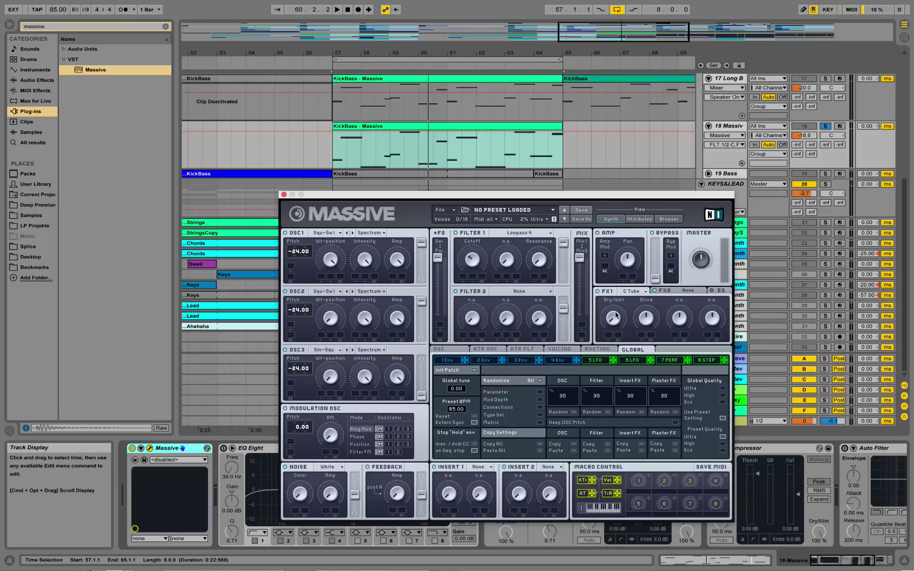
key(space)
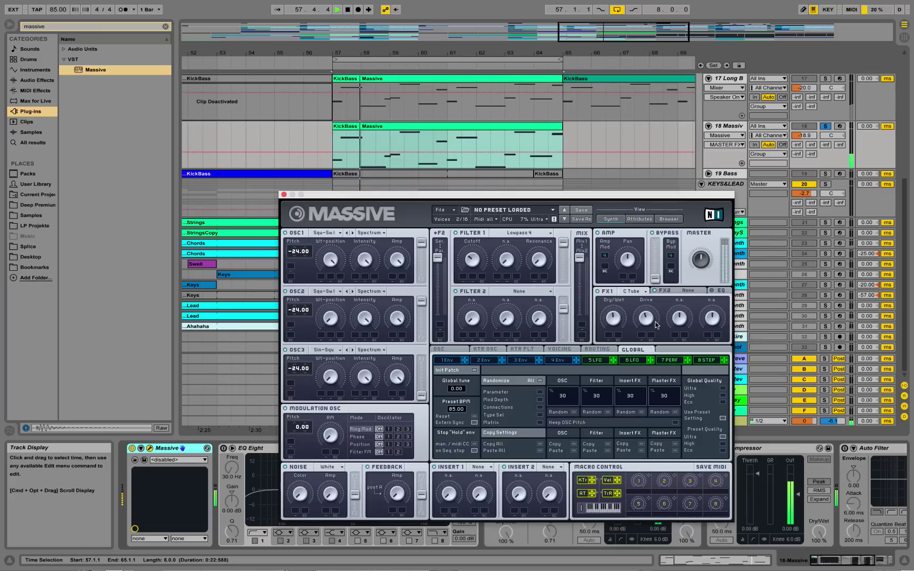
Set FX2 to Chorus and play the loop to audition the effect.
key(space)
click(689, 291)
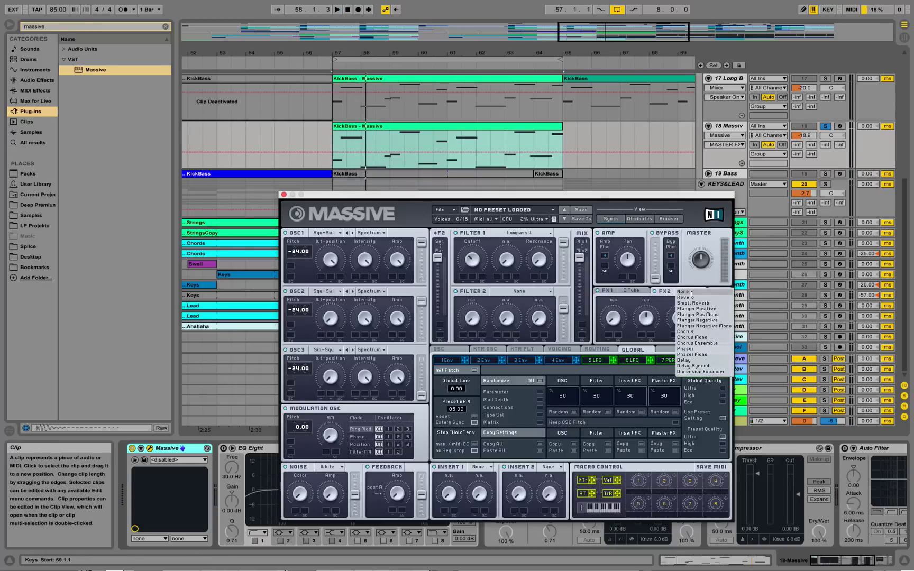
click(687, 331)
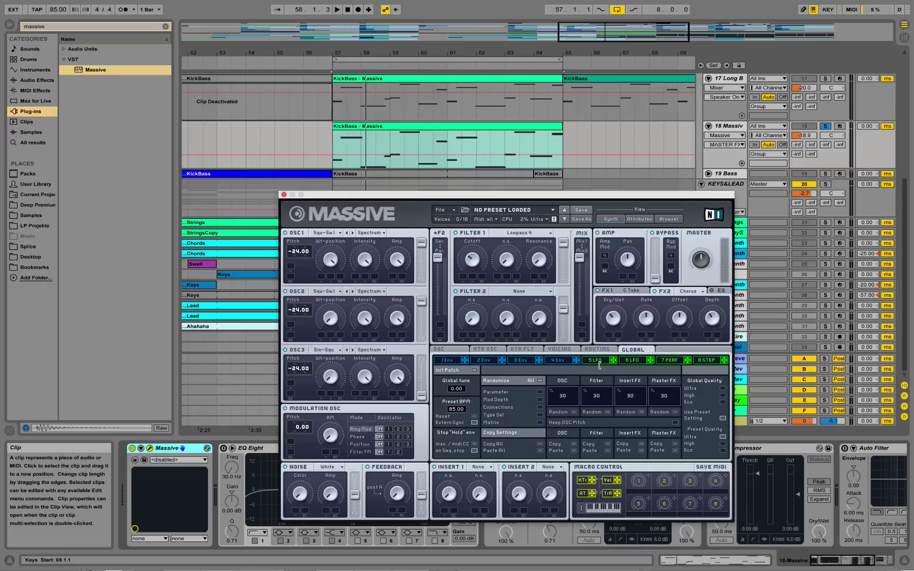
key(space)
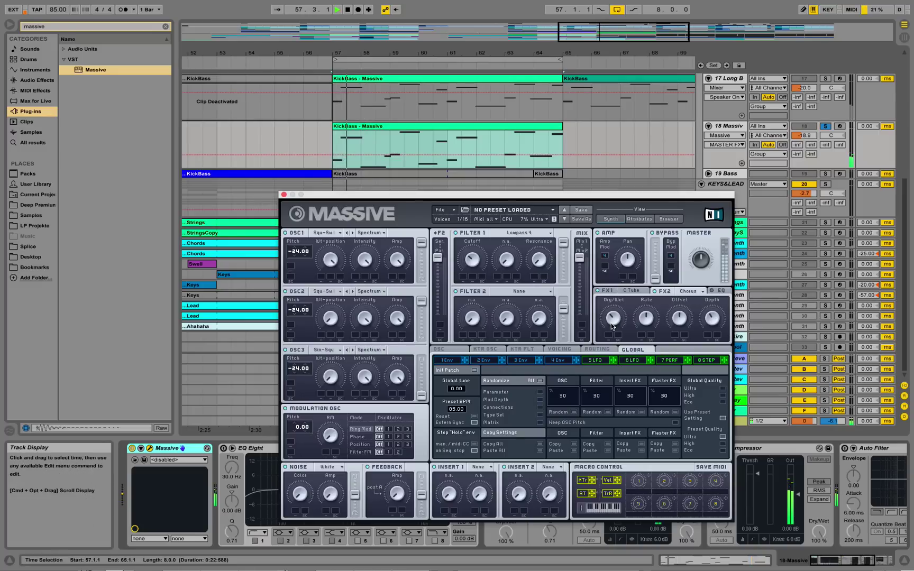
drag(394, 195, 447, 108)
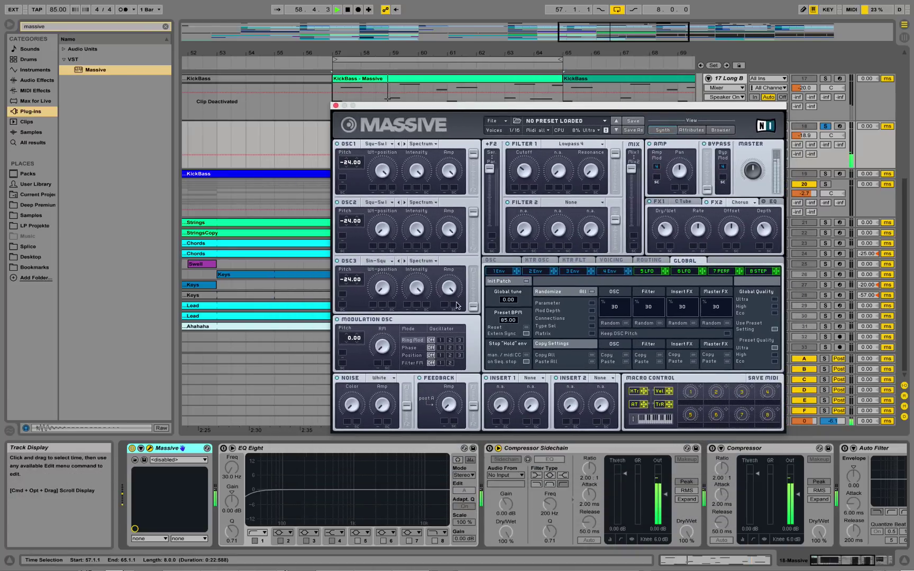
key(space)
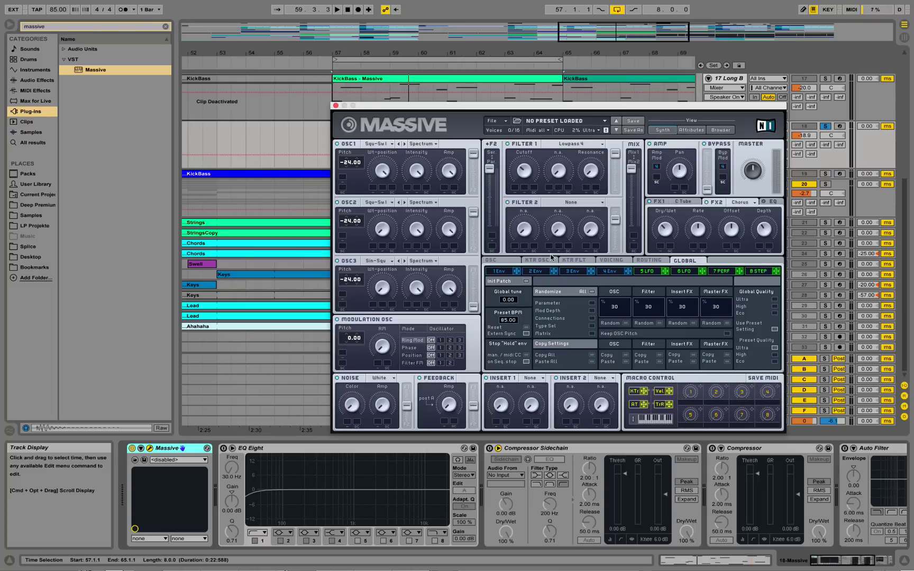
Set the voicing to Monophon with 2 unisono voices, and enable the pitch cutoff spread with a slight amount.
click(619, 260)
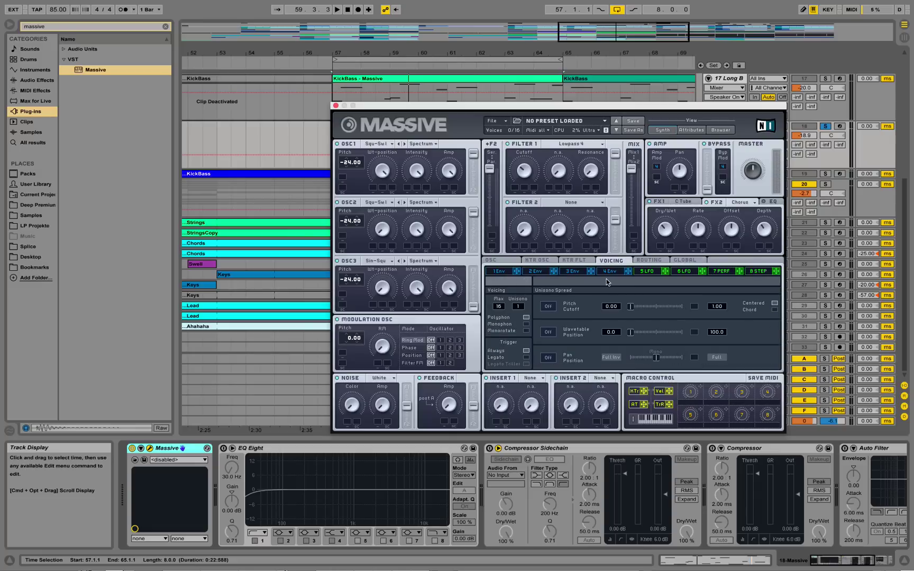
click(526, 323)
click(548, 309)
drag(630, 308, 636, 308)
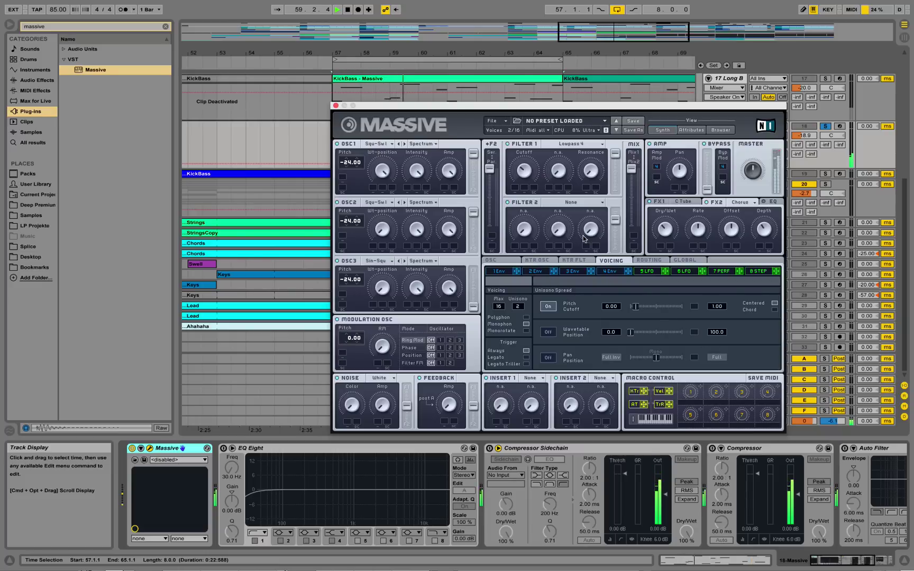
Shape envelope 3 with a longer delay and attack and a fully raised decay level.
click(512, 260)
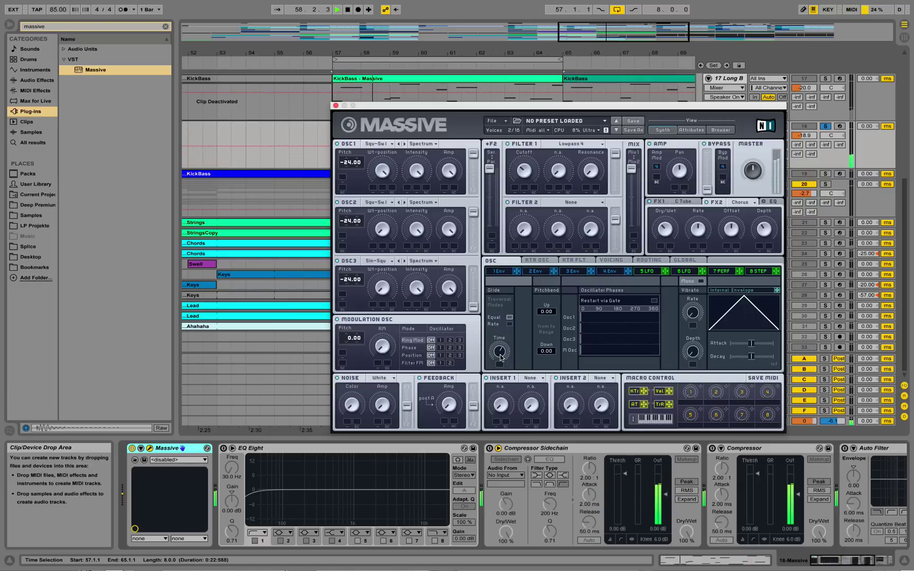
key(space)
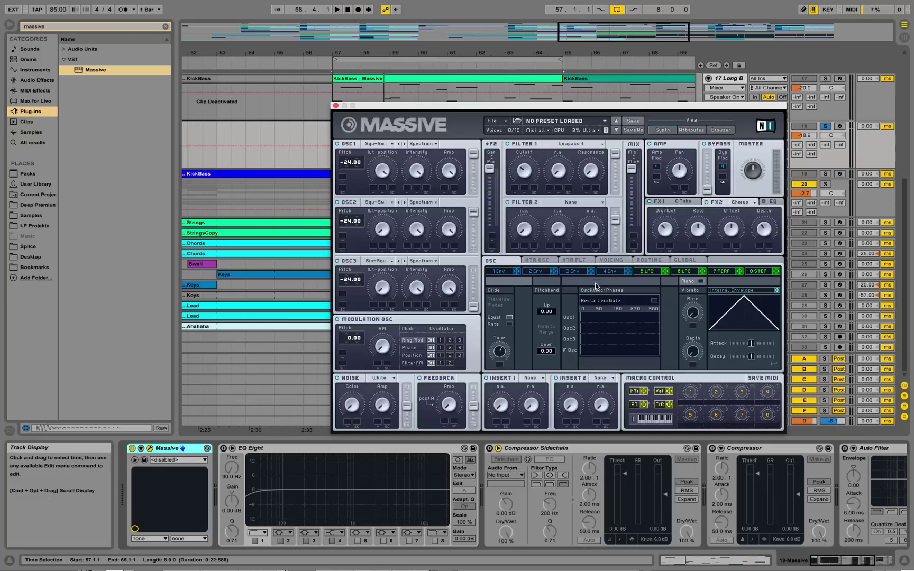
click(572, 271)
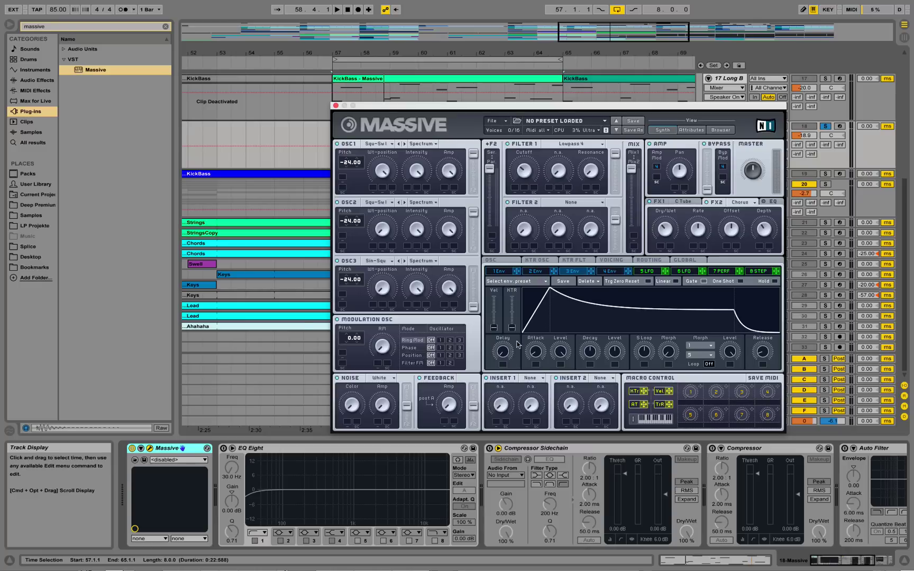
drag(505, 352, 504, 328)
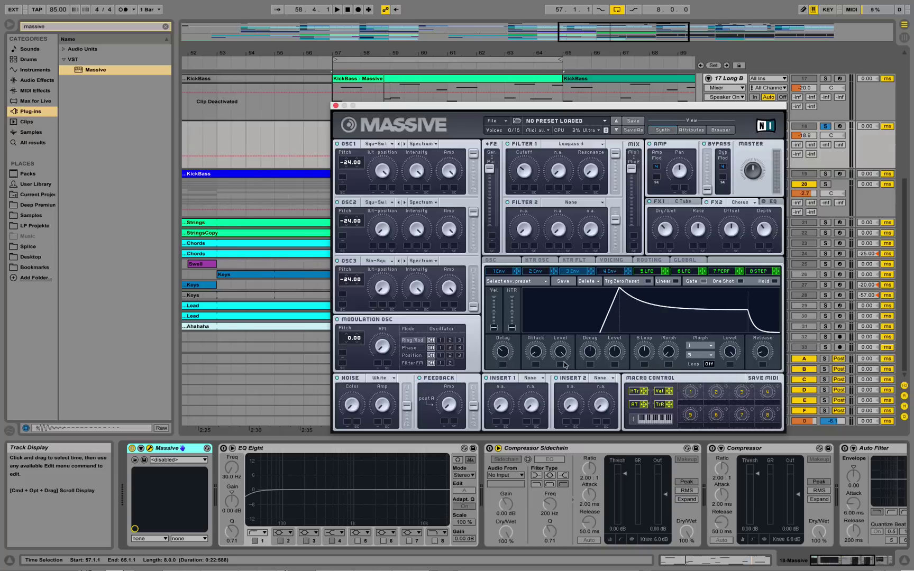
drag(541, 357, 548, 347)
drag(609, 360, 614, 322)
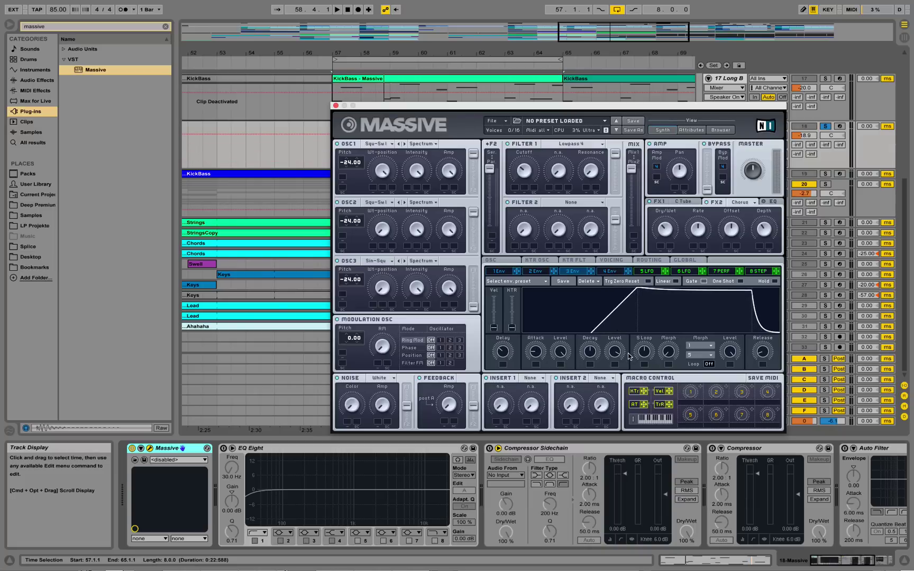
Assign envelope 3 to the vibrato rate and depth, raise the vibrato's internal decay fully, and audition the loop.
click(588, 274)
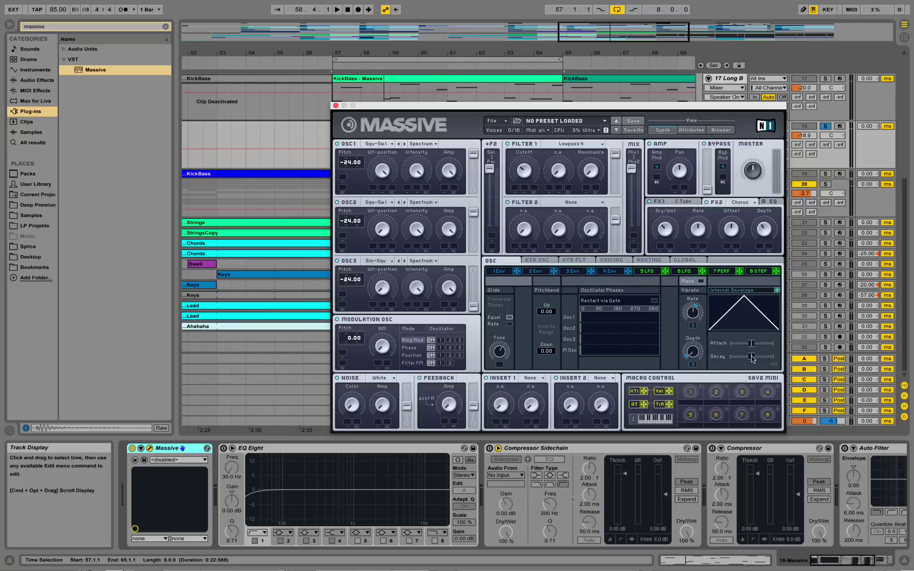
drag(752, 359, 772, 357)
key(space)
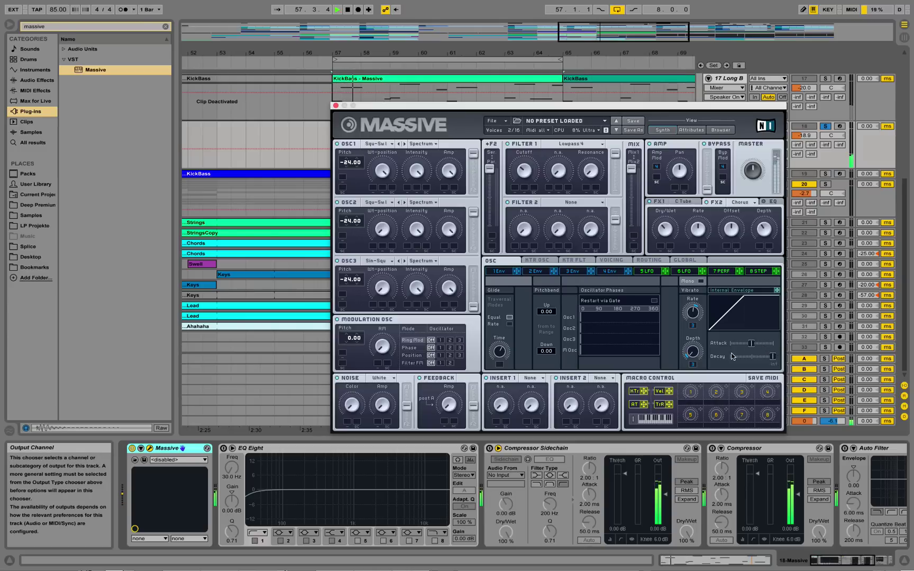
key(space)
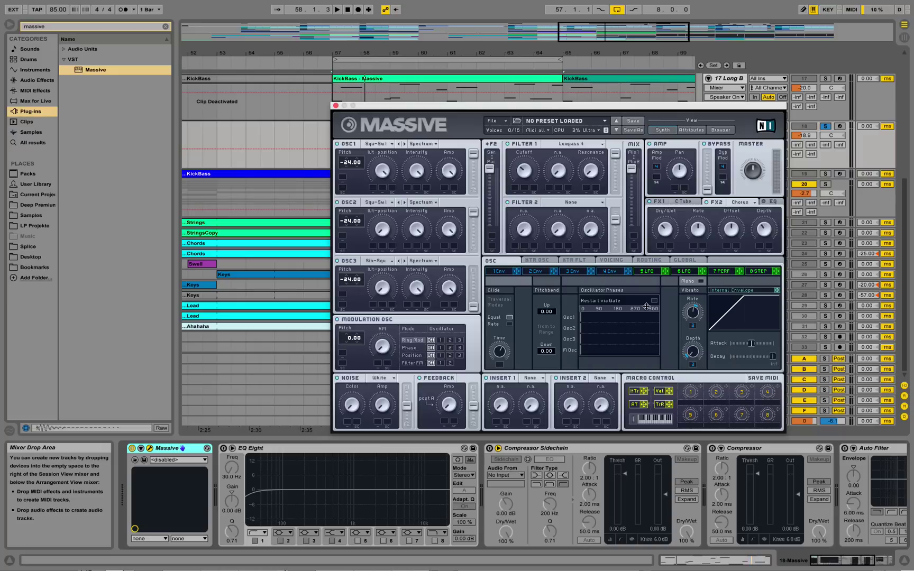
Examine the note pattern of the KickBass - Massive clip on track 18 while playing it back.
click(336, 106)
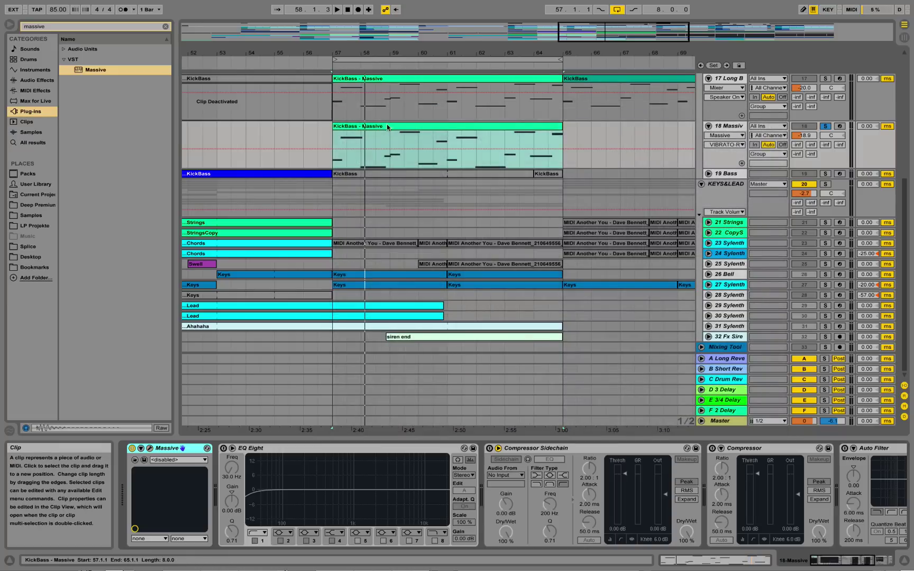
double_click(363, 148)
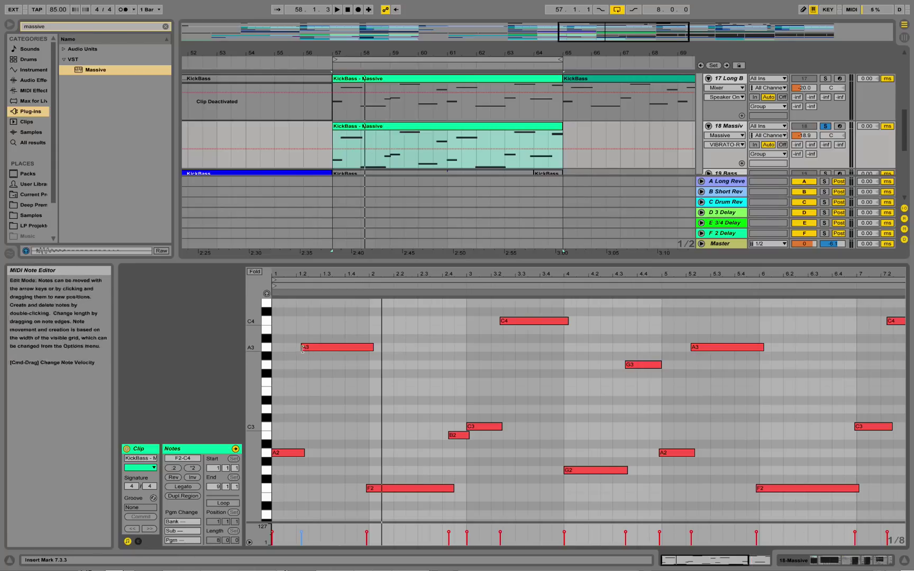
key(plus)
key(plus)
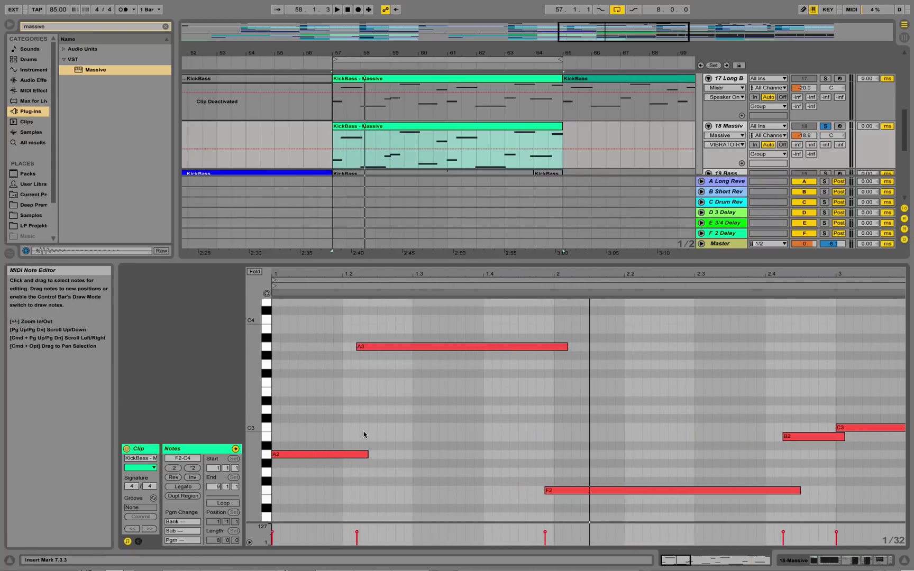
drag(276, 281, 276, 271)
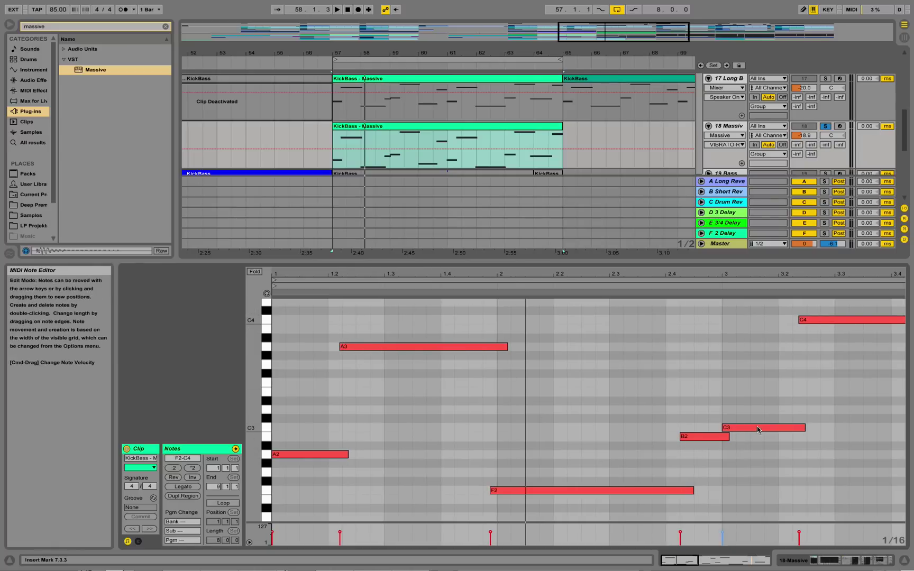
drag(253, 373, 242, 373)
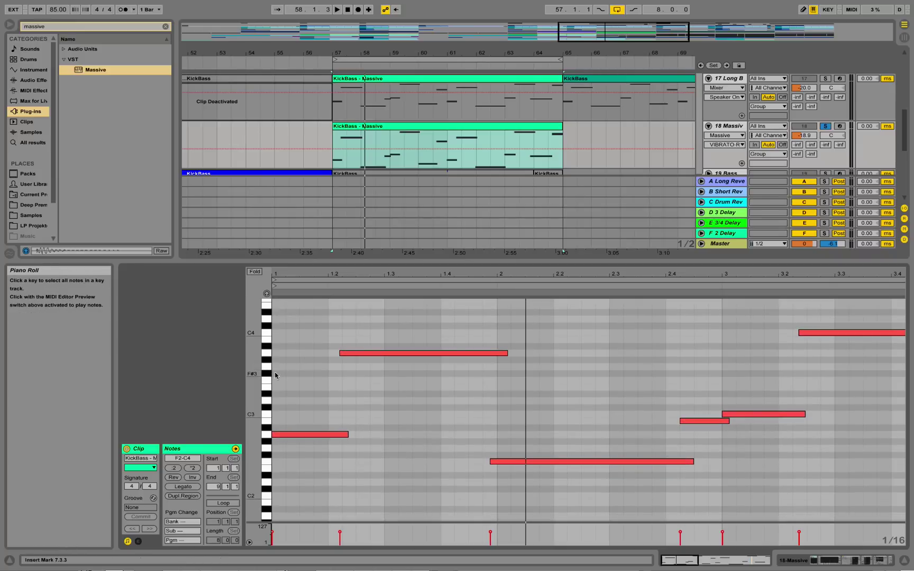
key(space)
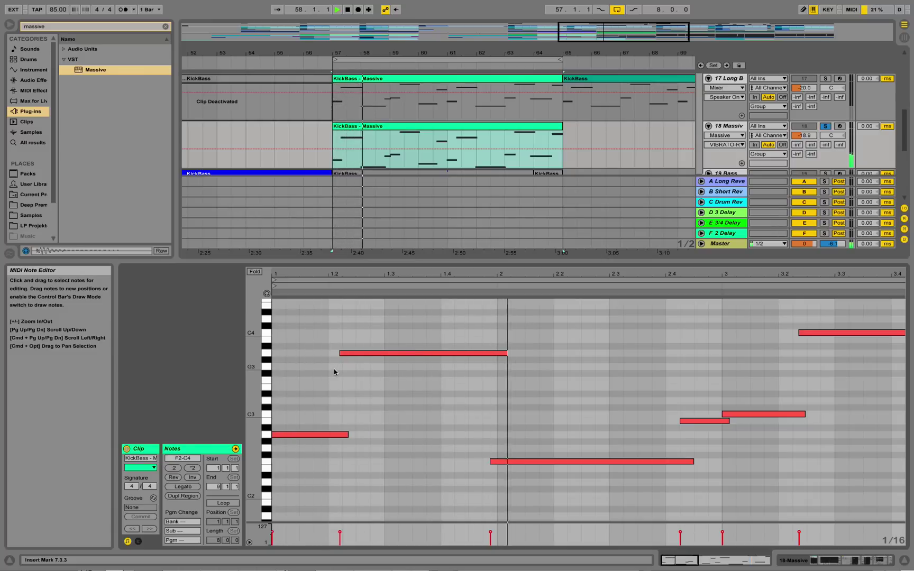
drag(491, 273, 473, 243)
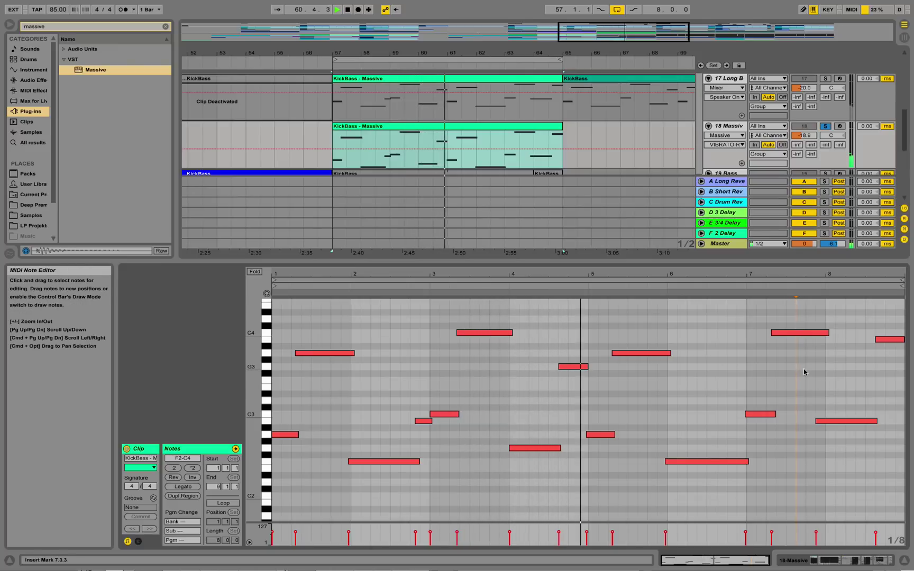
click(905, 561)
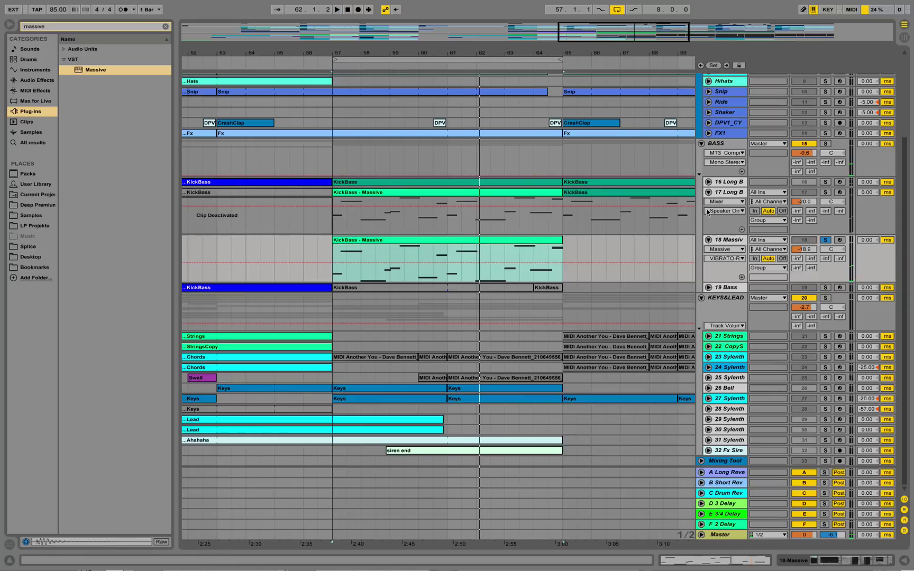
Check the 17 Long Bass effect chain and enable track 18's Compressor with a -33.1 dB threshold and 2.68:1 ratio.
double_click(726, 192)
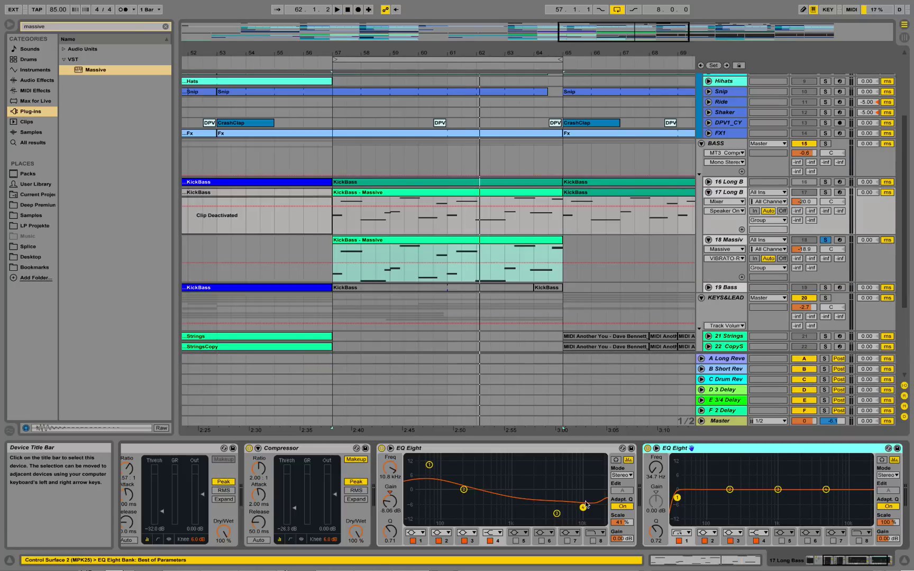
drag(845, 559, 822, 559)
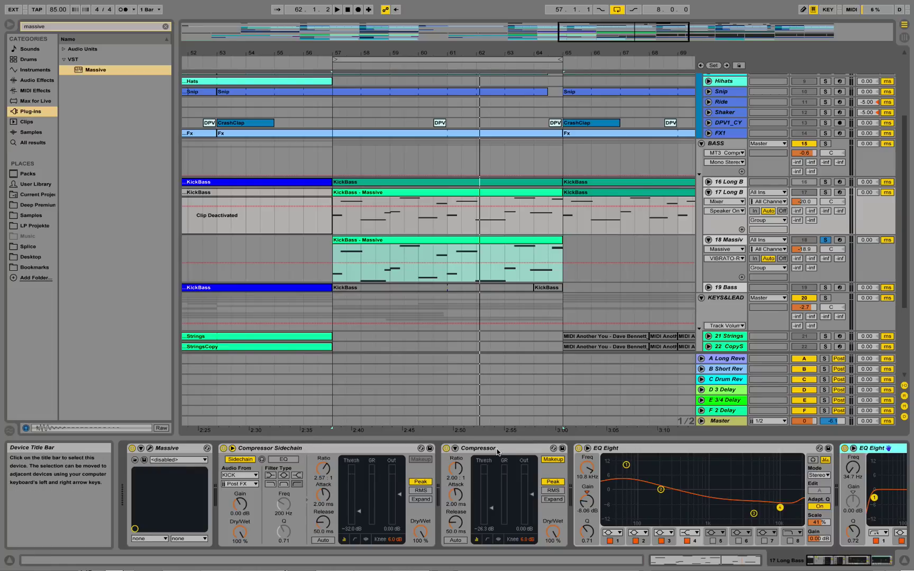
click(729, 239)
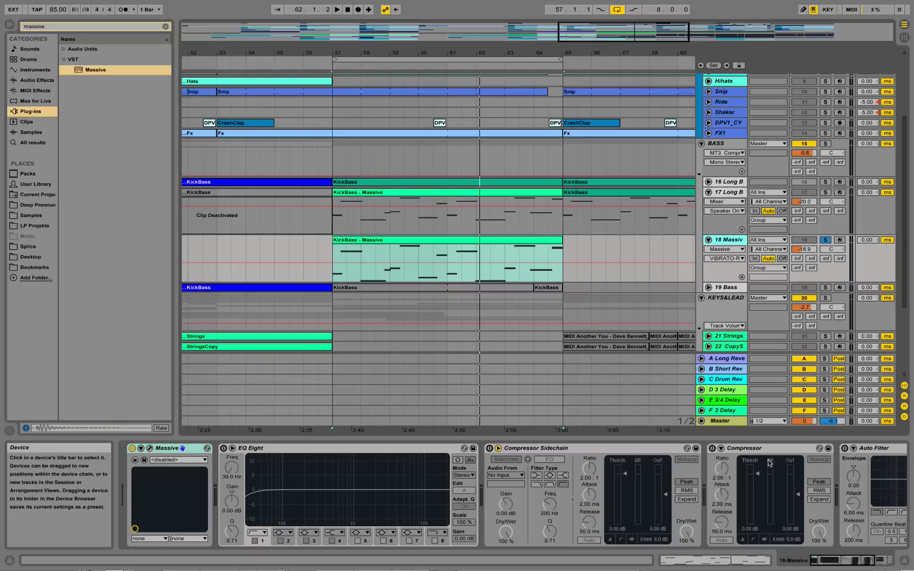
click(712, 449)
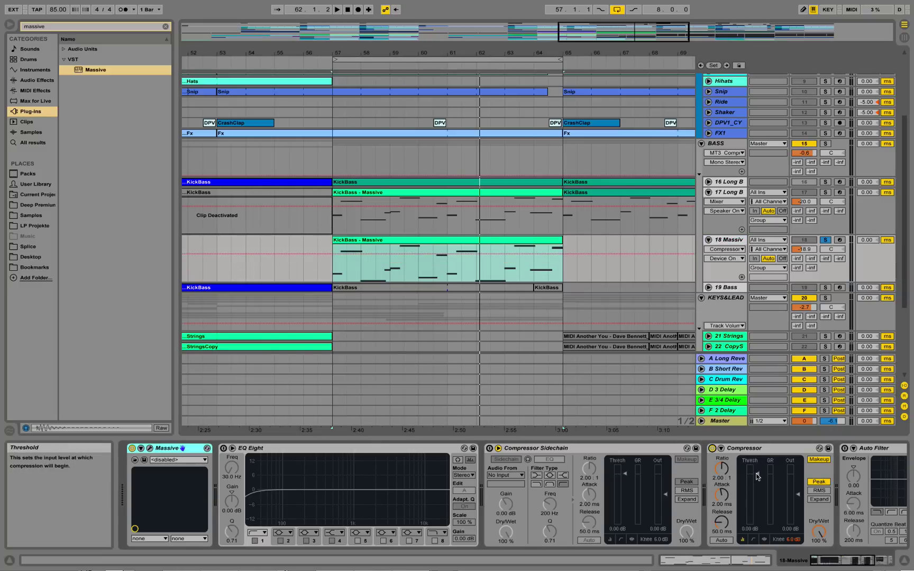
drag(757, 474, 757, 511)
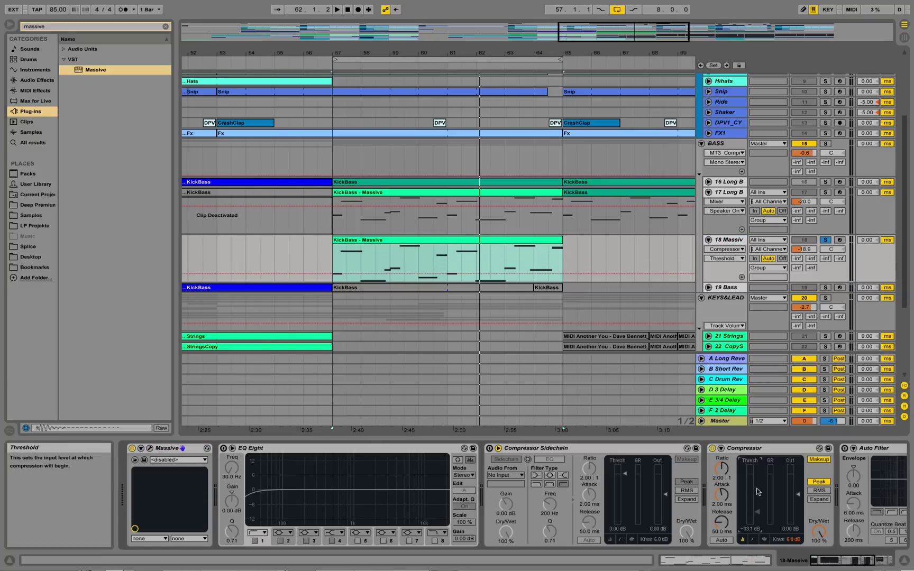
drag(722, 476, 725, 474)
key(space)
Enable the Compressor Sidechain on track 18 with the SIDECHAIN track as its source and a -21.3 dB threshold.
drag(838, 561, 857, 562)
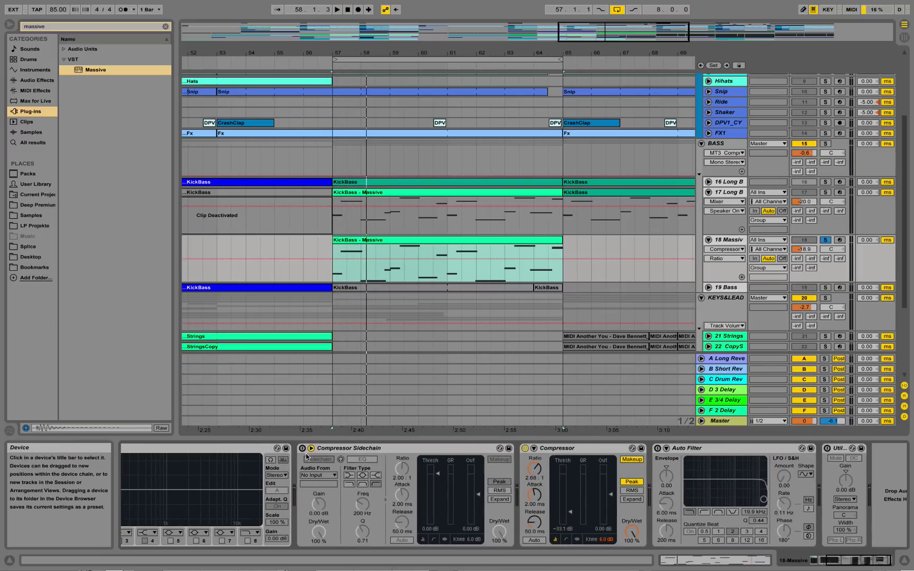
click(317, 474)
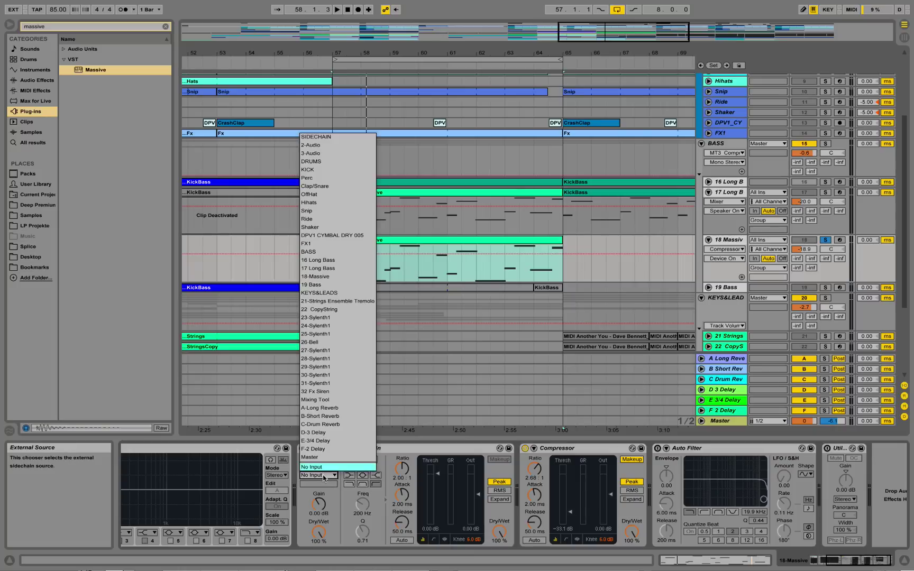
click(316, 136)
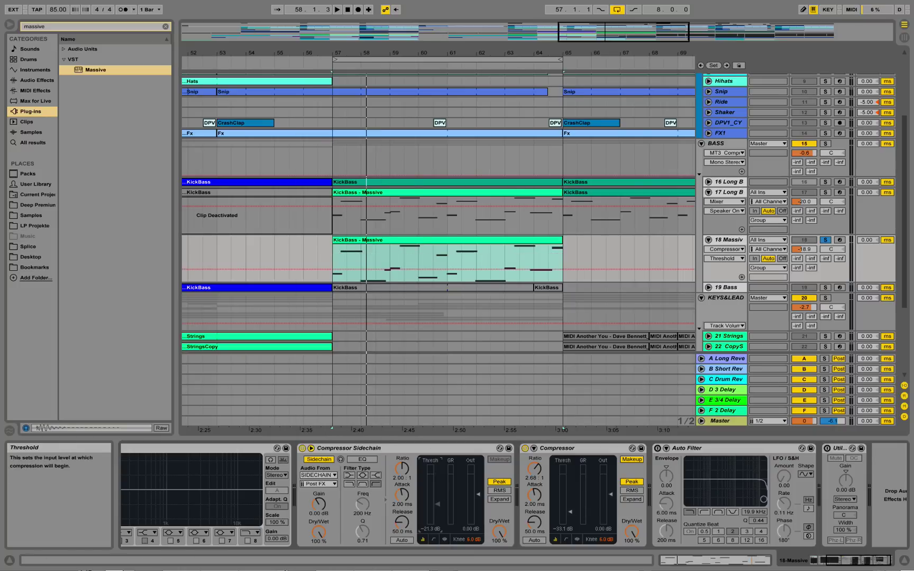
Inspect the devices on the SIDECHAIN and KICK tracks and view the kick samples in the Deep Premium folder.
scroll(637, 174, up, 5)
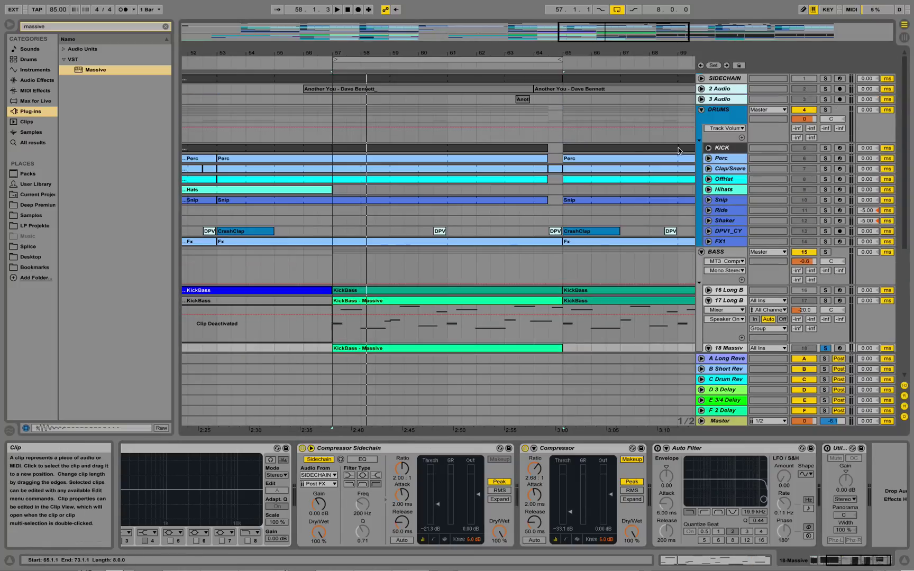
click(715, 78)
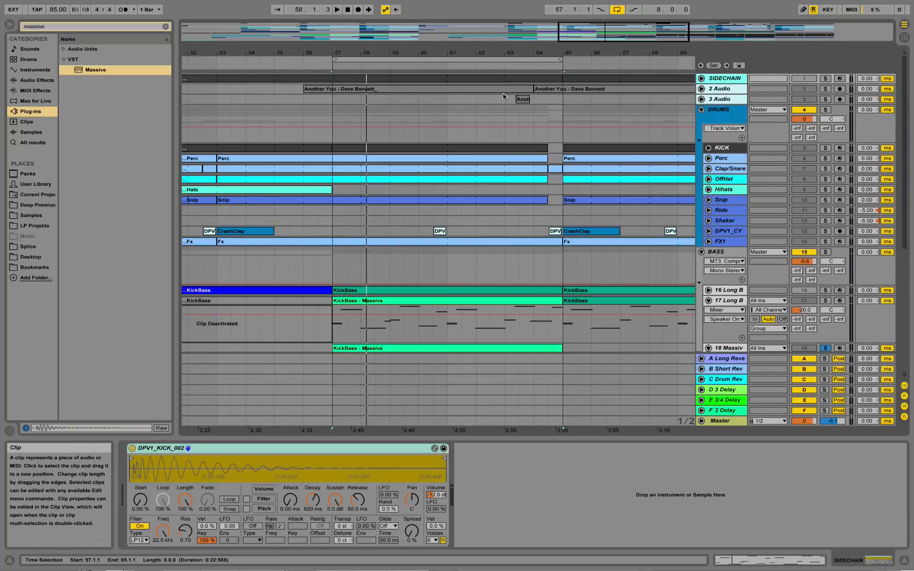
click(739, 148)
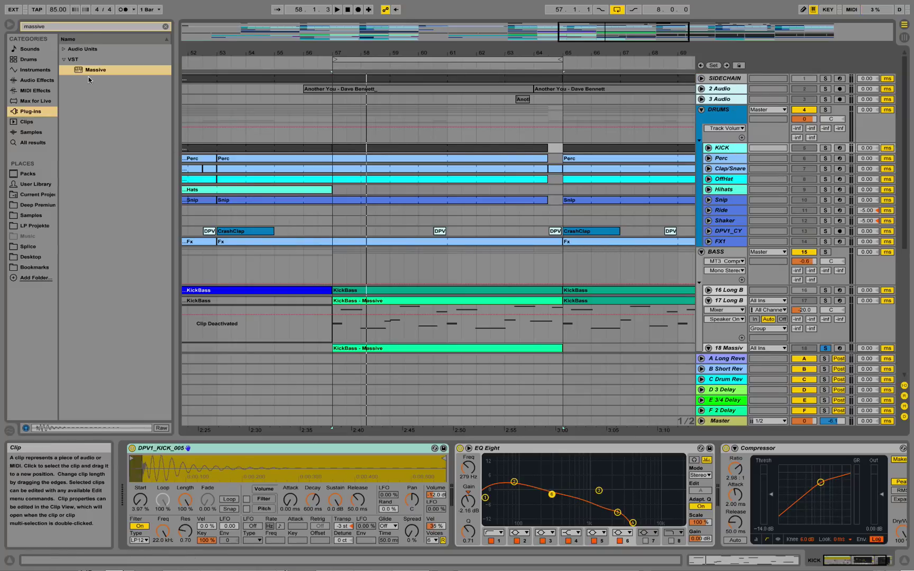
click(40, 206)
click(165, 27)
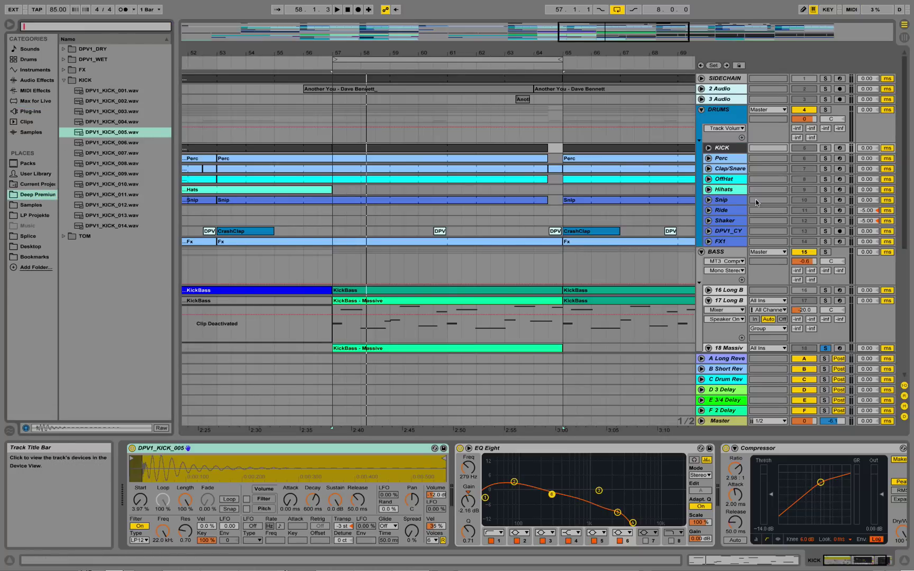
Take track 18 out of solo and play the bass section in the full mix, toggling the 17 Long Bass track for comparison.
click(825, 348)
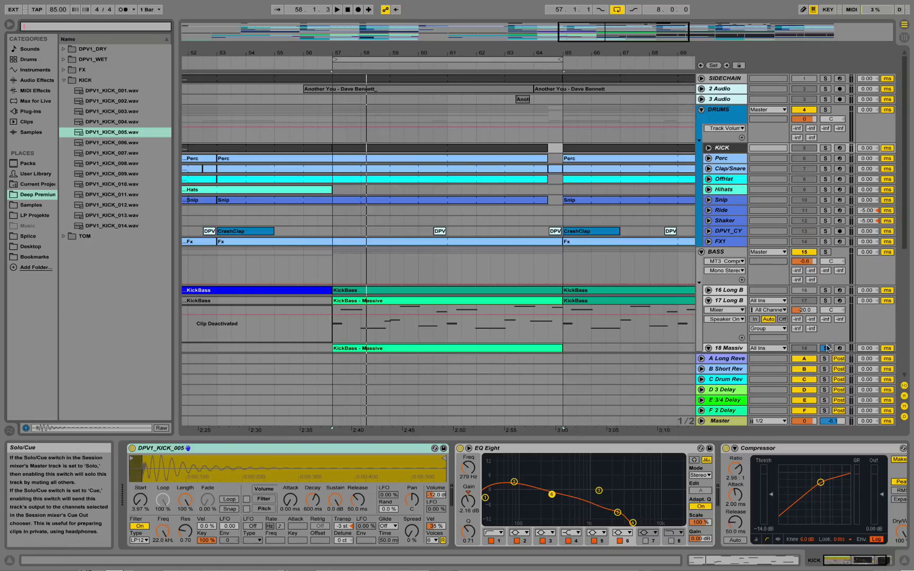
key(space)
scroll(642, 272, down, 3)
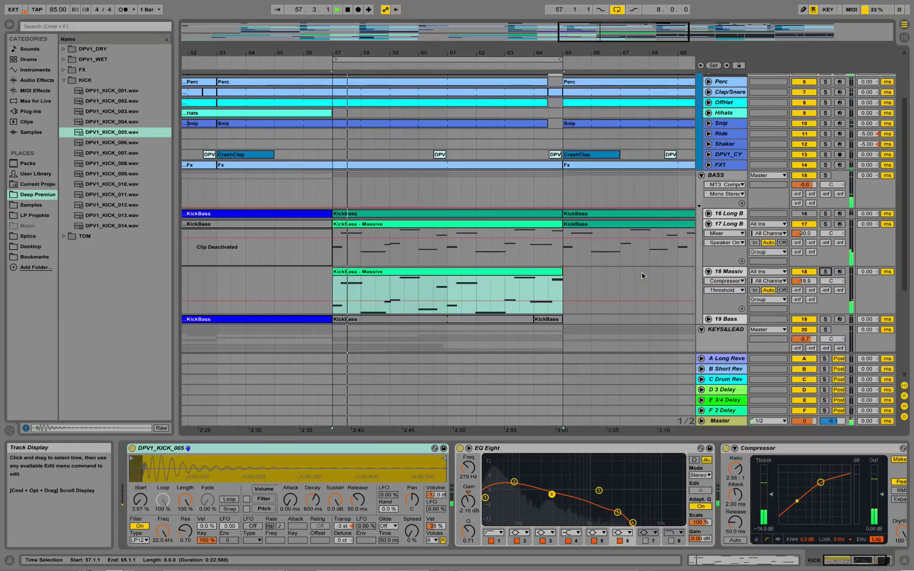
click(805, 224)
key(space)
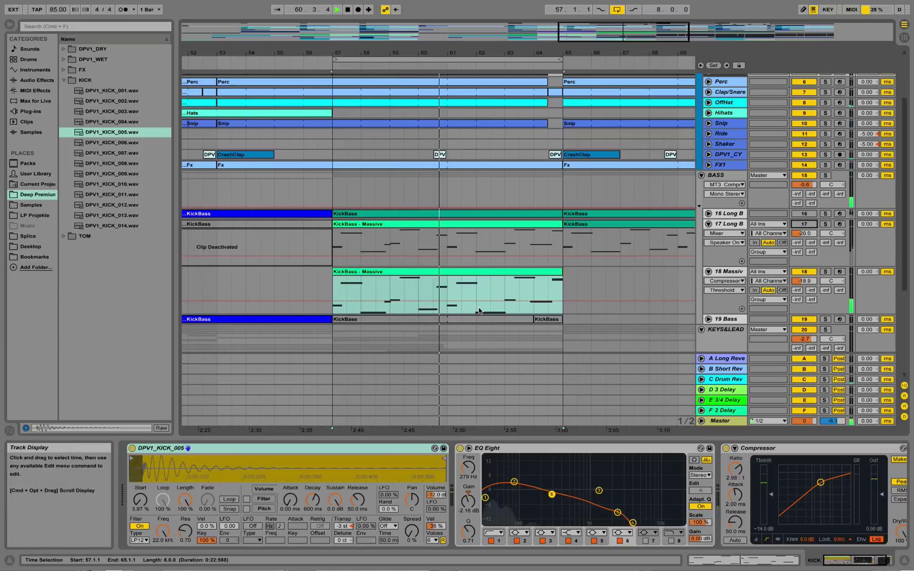
Open Massive on track 18 and slightly raise the attack of envelope 4.
click(729, 272)
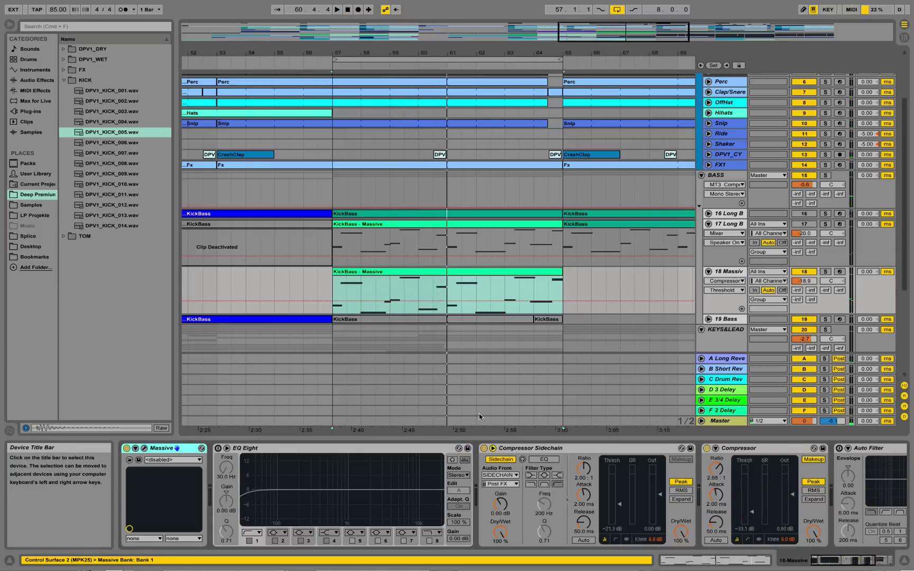
click(144, 448)
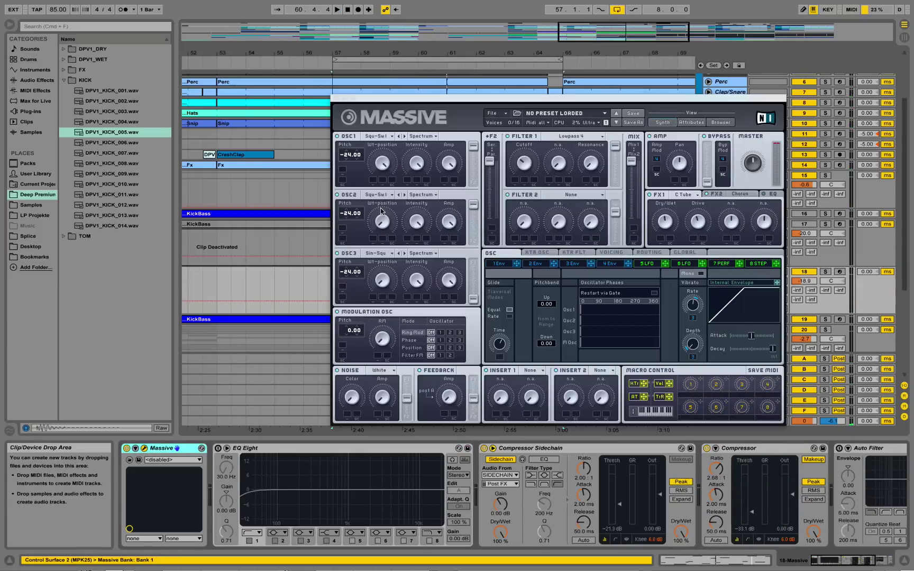
click(608, 263)
drag(531, 347, 532, 339)
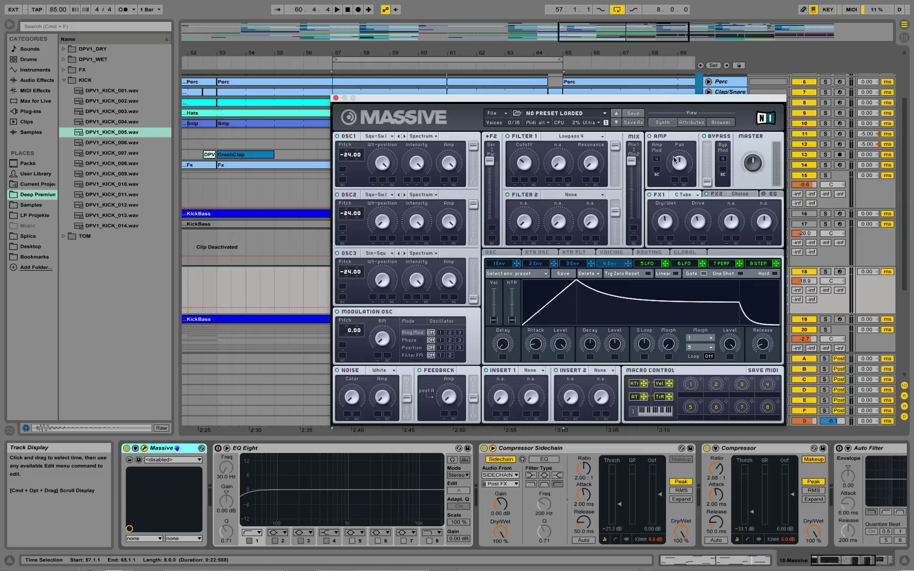
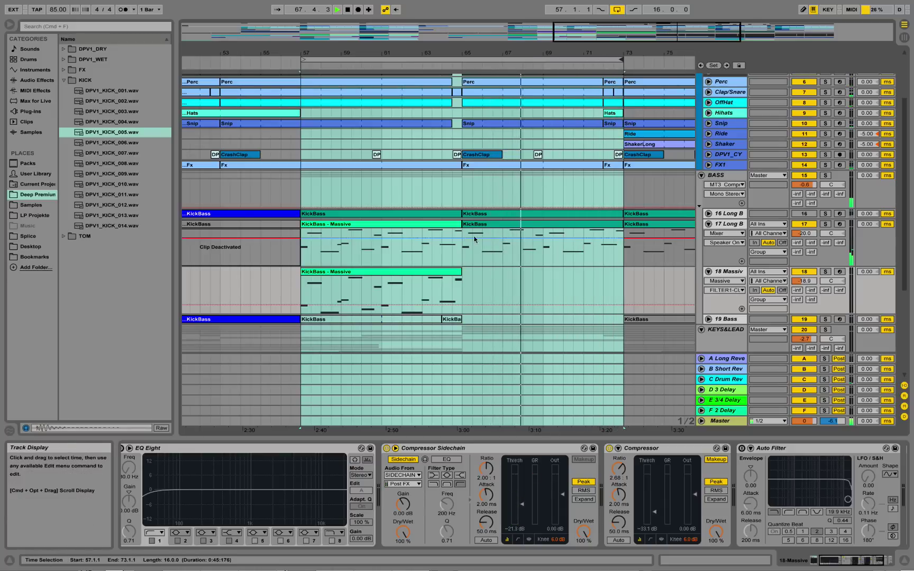
Deactivate the KickBass - Massive clip on the 17 Long Bass track and place the insert marker at bar 57.
click(429, 224)
key(0)
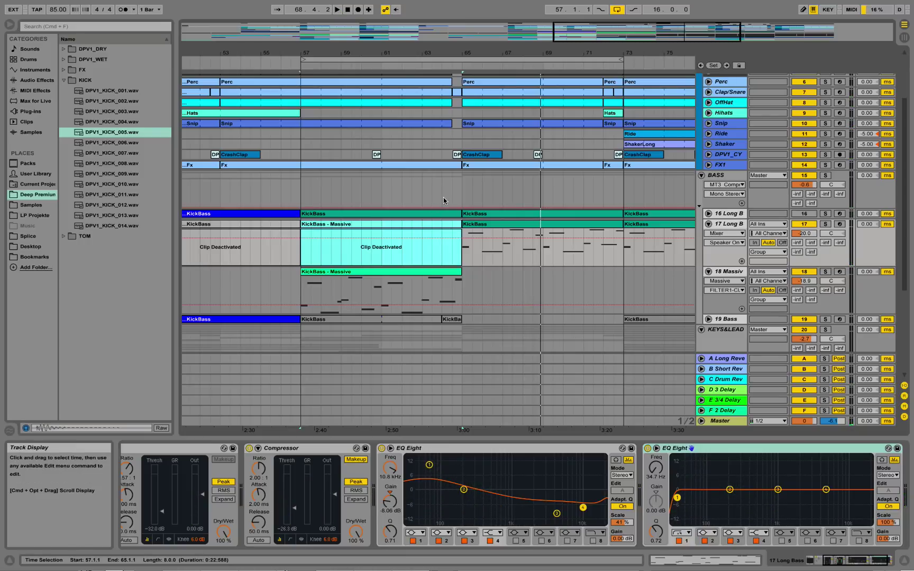
scroll(449, 223, up, 5)
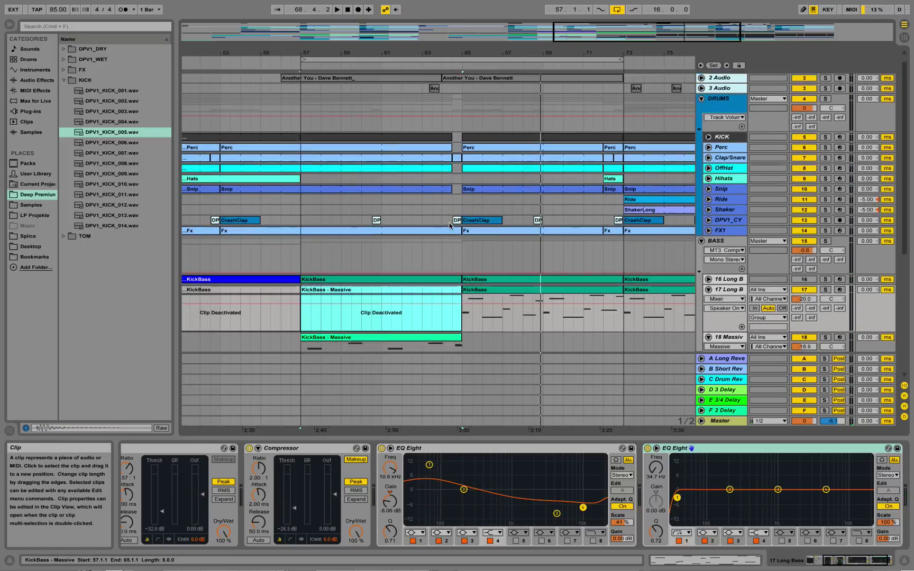
scroll(476, 141, down, 3)
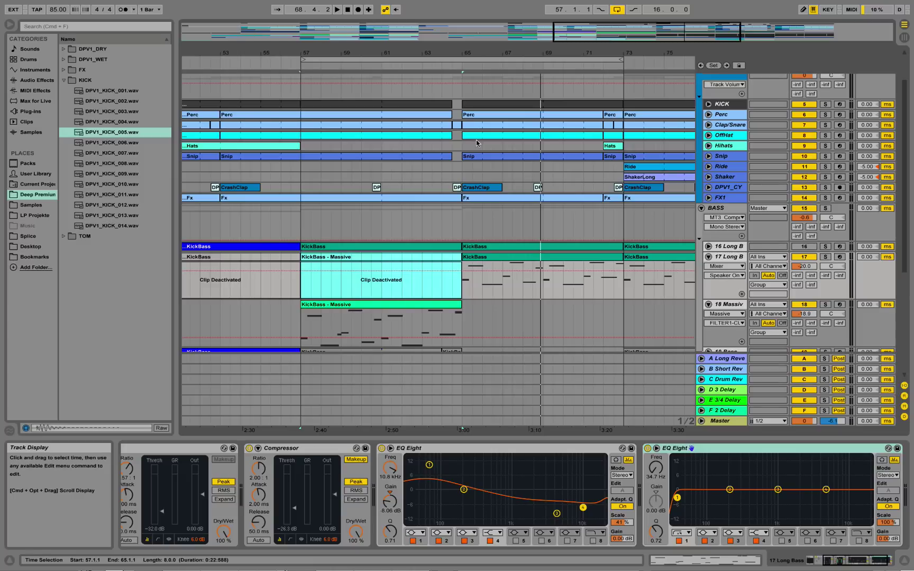
scroll(475, 140, down, 2)
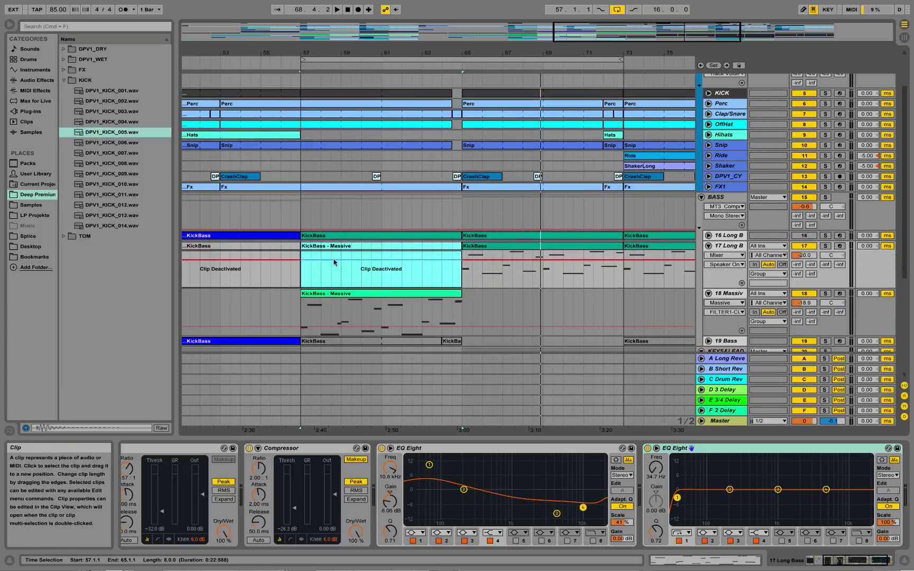
click(304, 271)
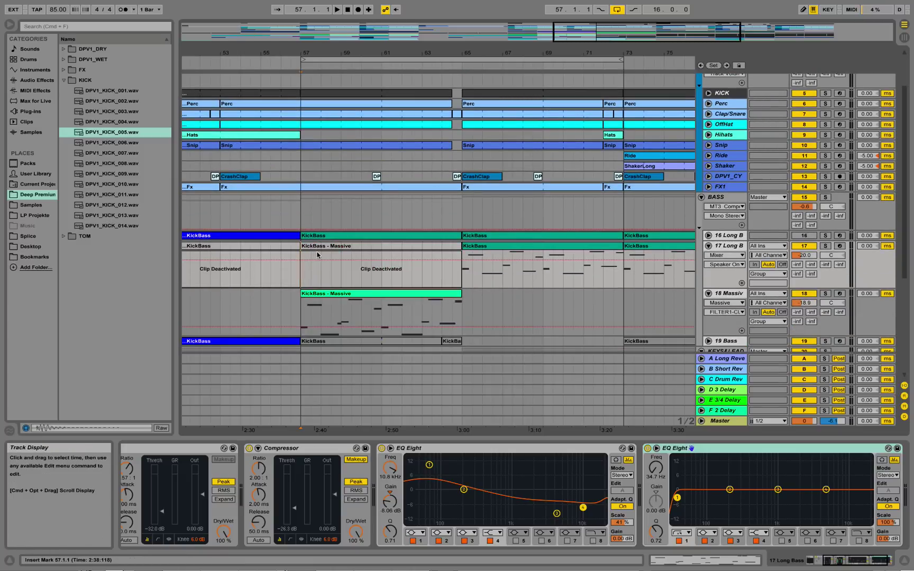
Review the Massive oscillator, filter and envelope settings on track 18, then close the plug-in window.
click(721, 294)
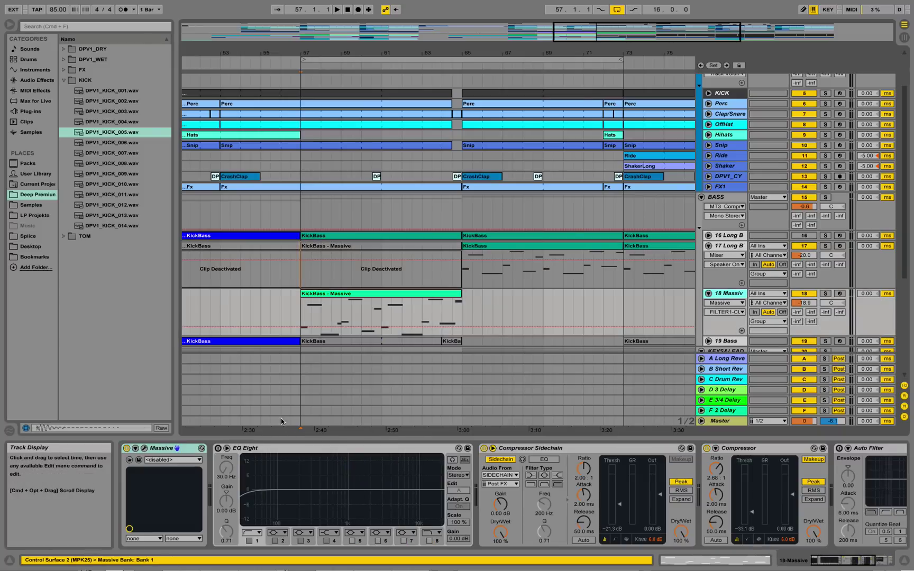
click(144, 448)
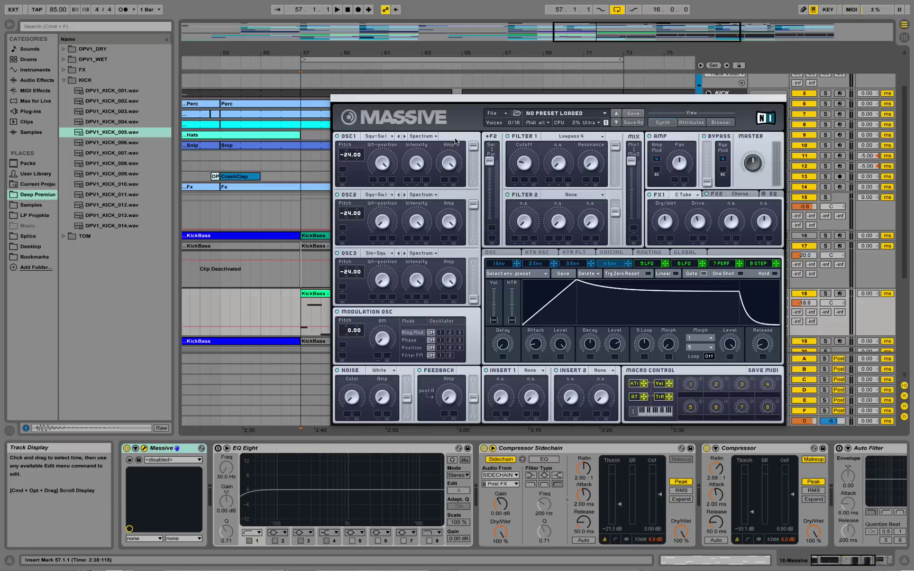
click(338, 100)
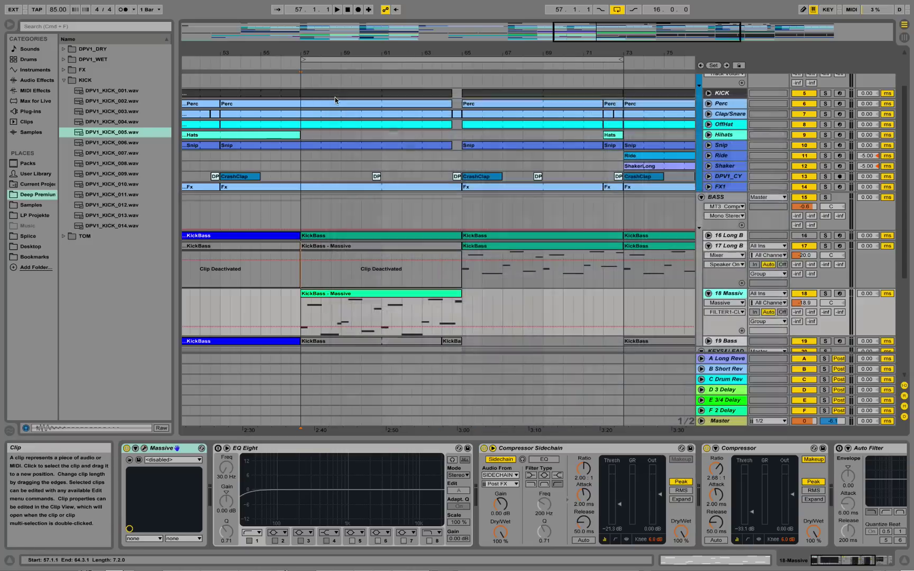
Play the 16-bar loop from bar 57 to hear the Massive bass in the full arrangement.
scroll(372, 154, up, 3)
drag(306, 52, 358, 50)
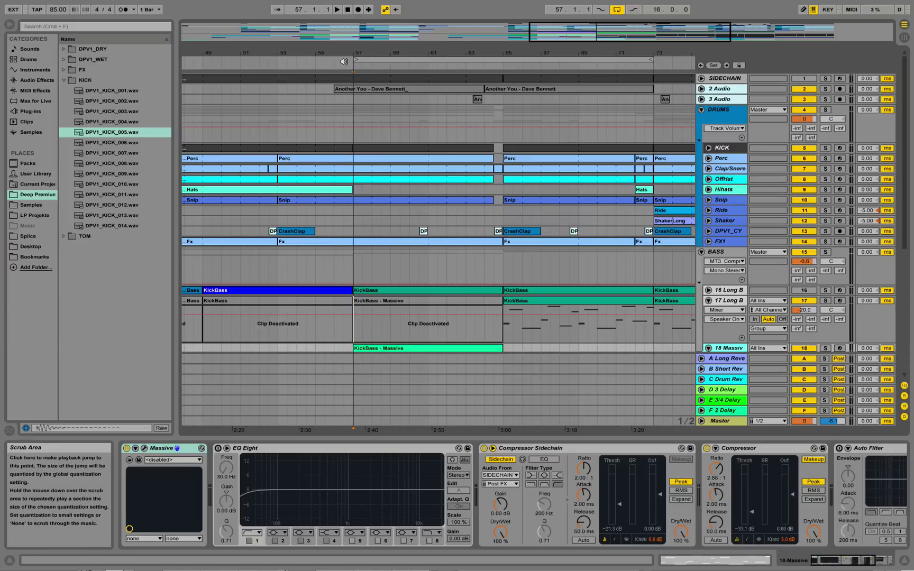
click(354, 59)
key(space)
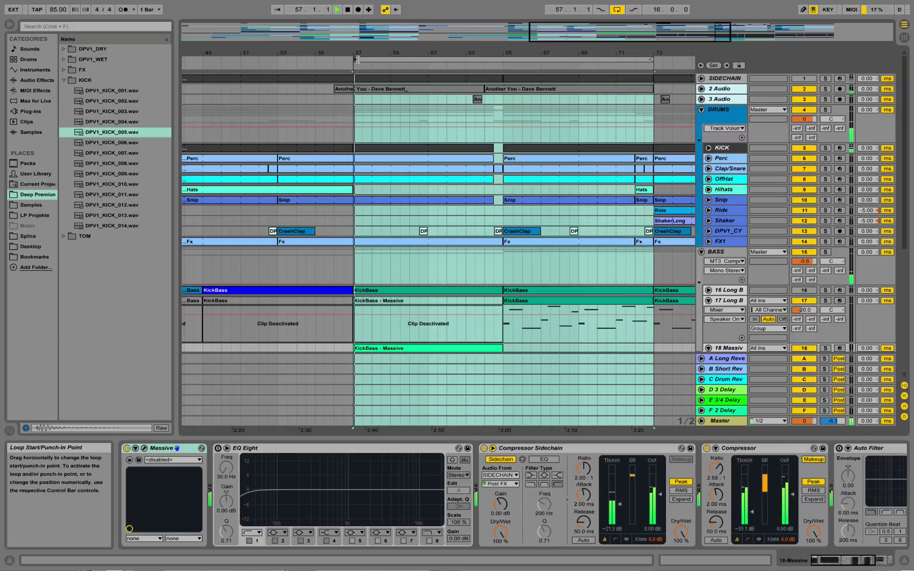
key(minus)
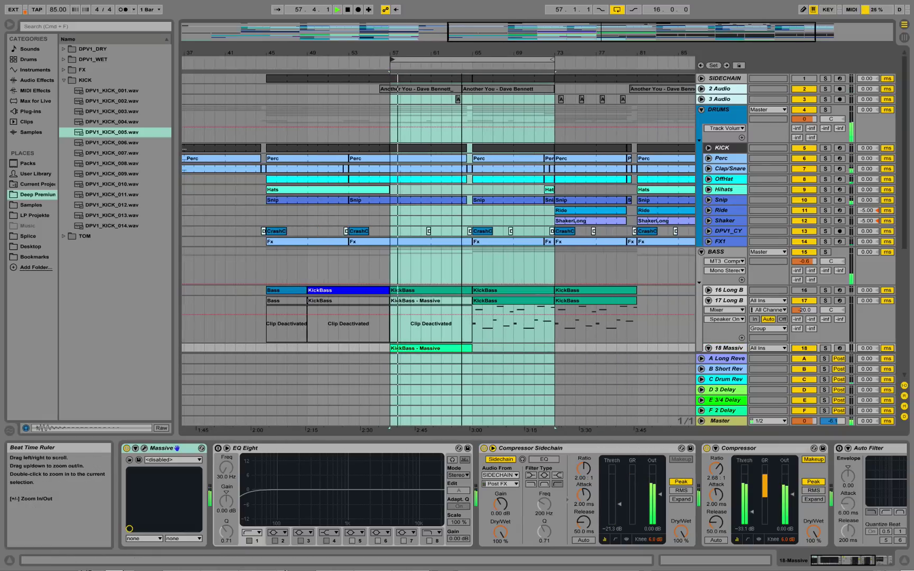
Enable EQ Eight on track 18 and set its first band to 59.0 Hz with a Q of 1.70.
scroll(554, 246, down, 2)
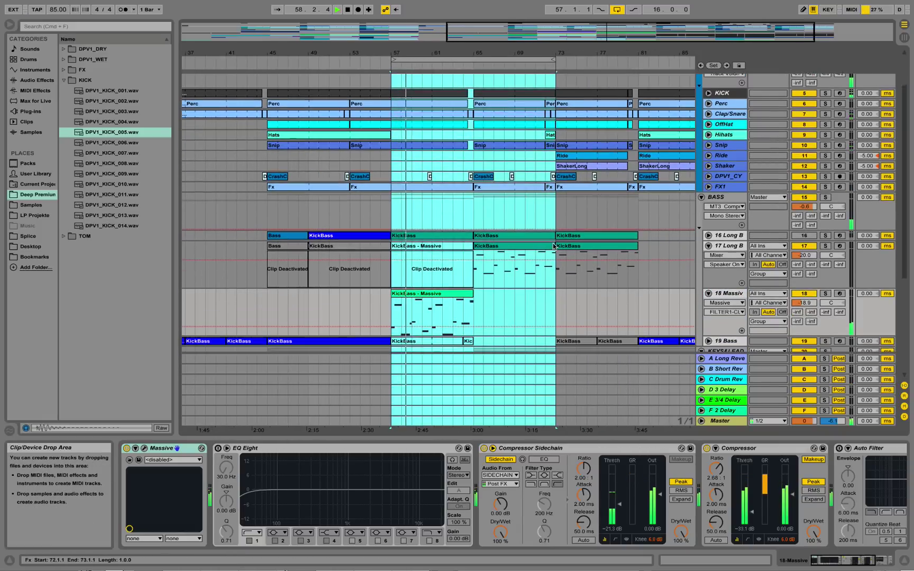
scroll(558, 217, down, 3)
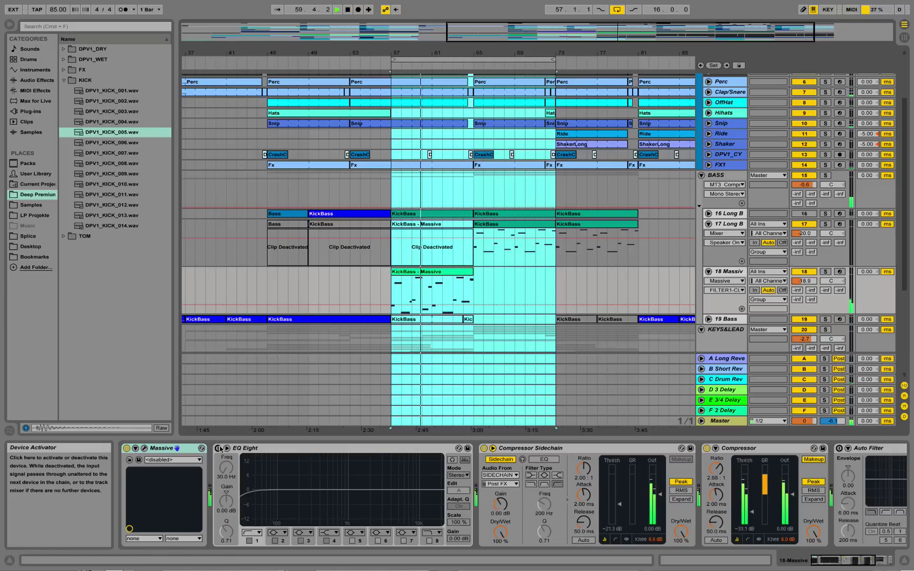
click(243, 496)
drag(243, 497, 263, 486)
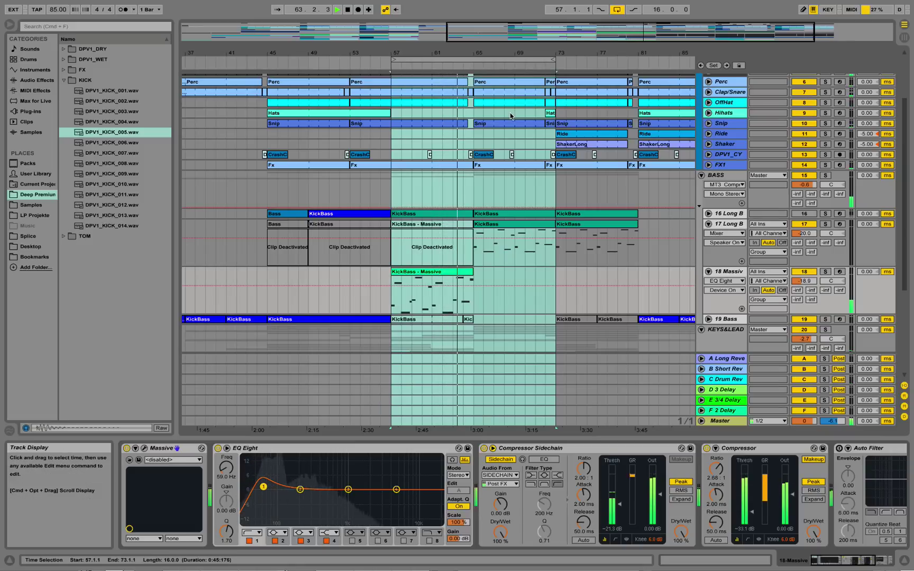
Examine the samples and effect chains of the drum tracks from Perc through FX1 during playback.
scroll(602, 120, up, 3)
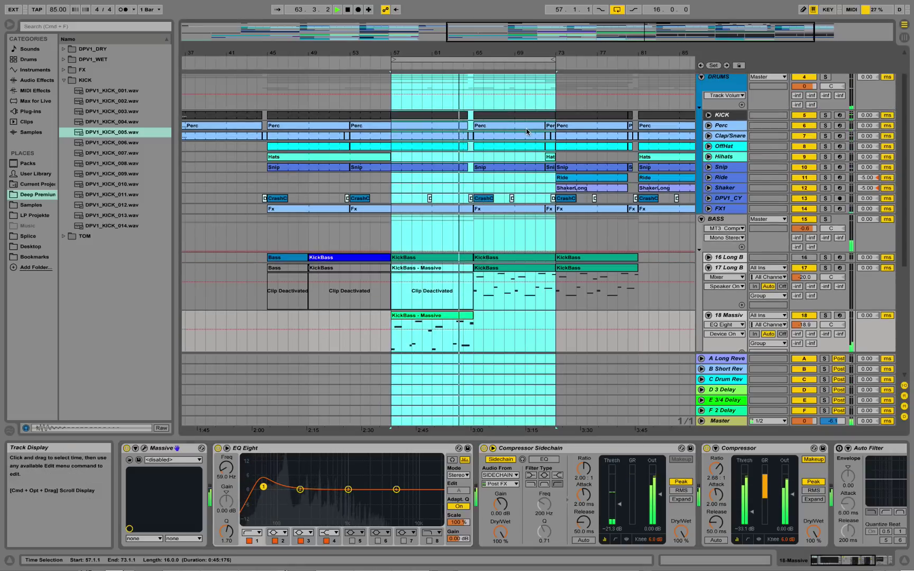
click(722, 127)
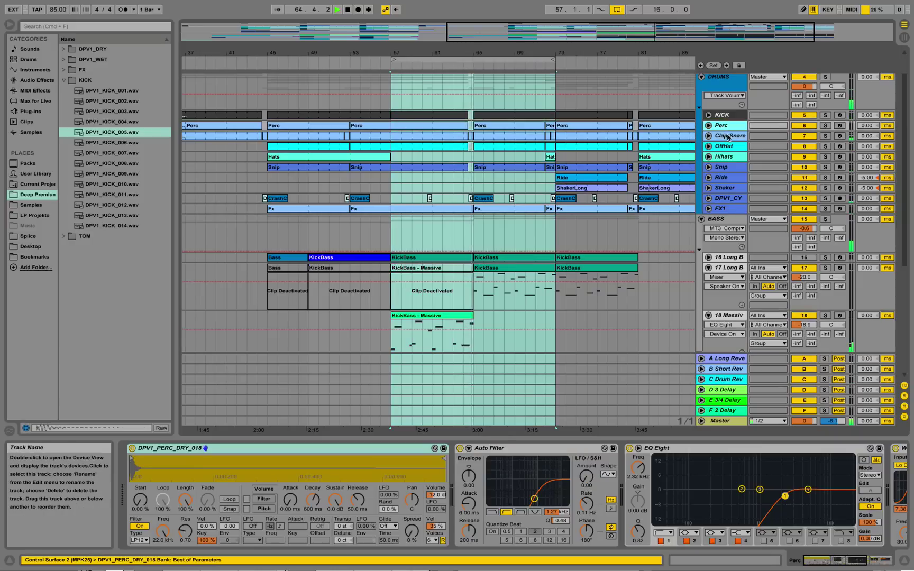
click(725, 135)
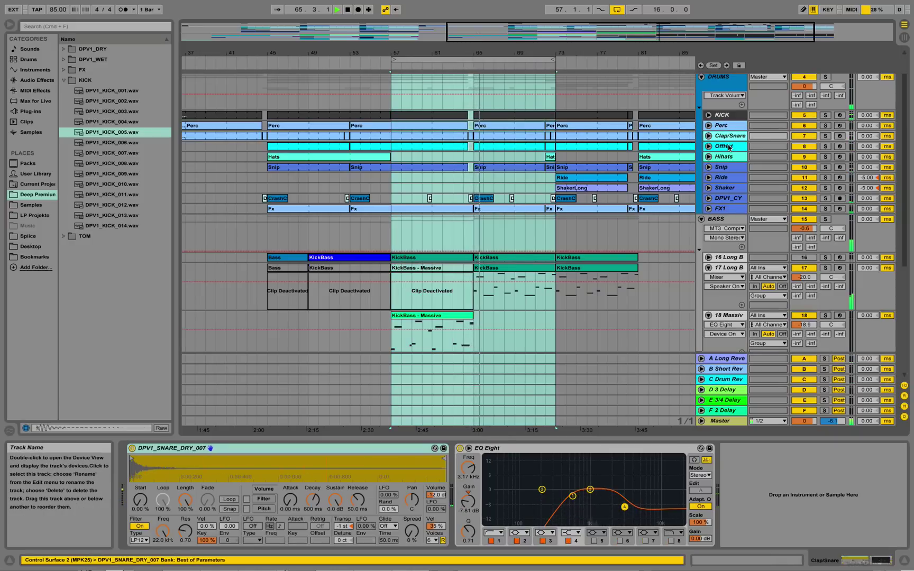
click(729, 148)
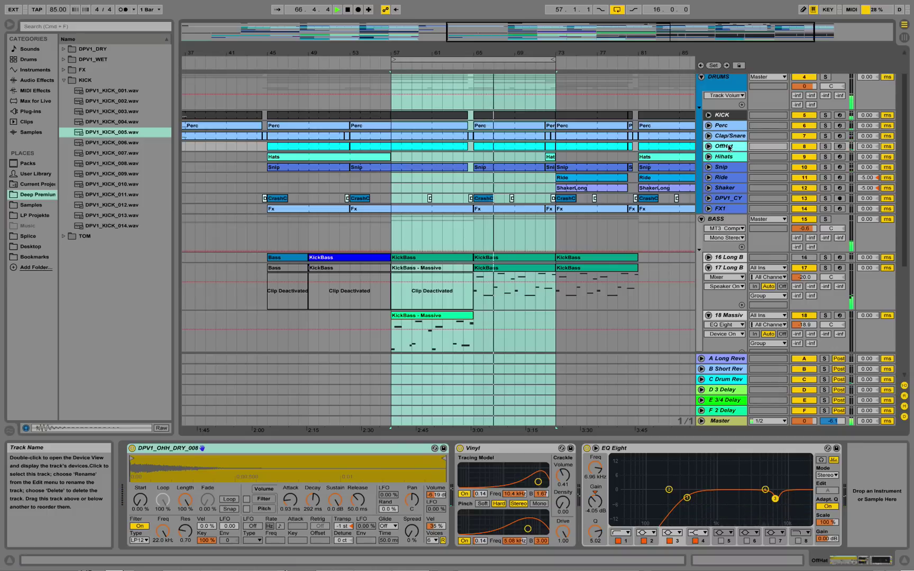
click(728, 157)
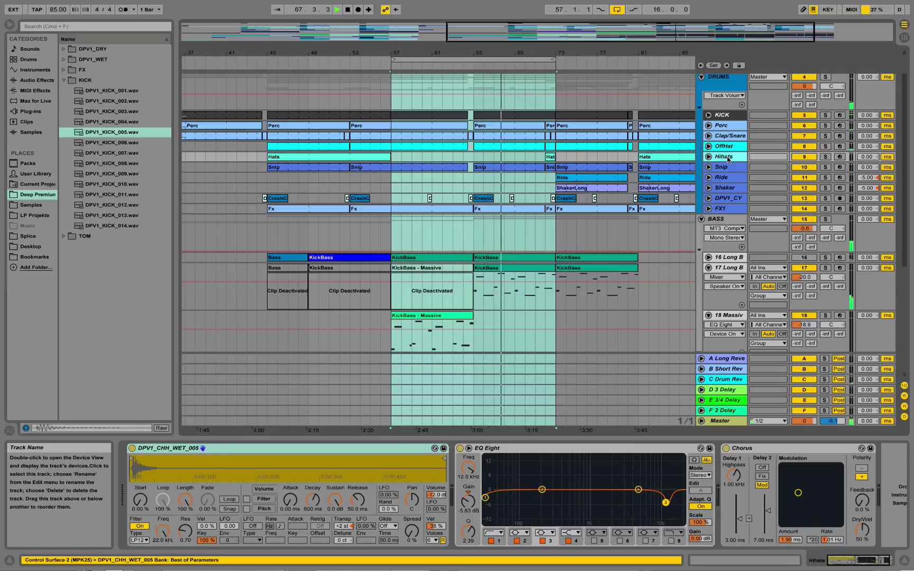
click(725, 167)
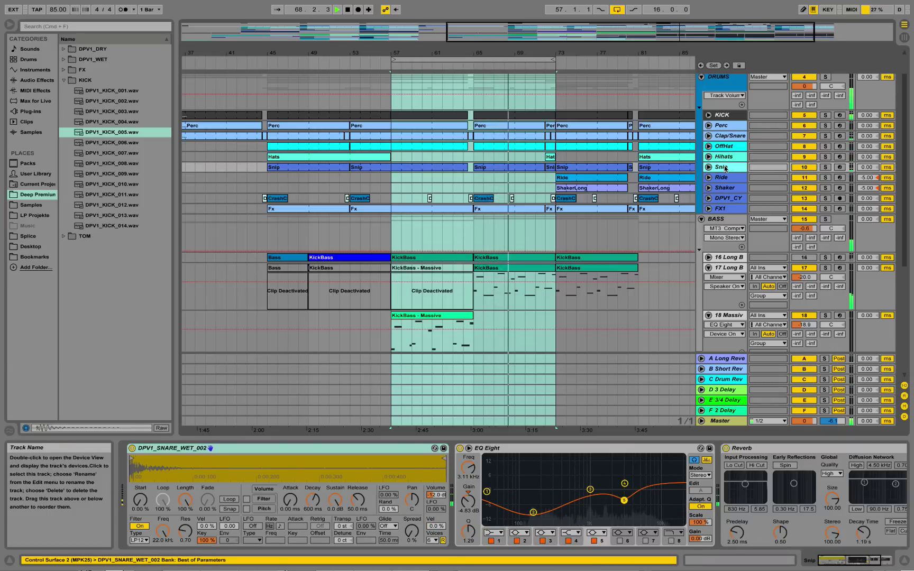
click(725, 178)
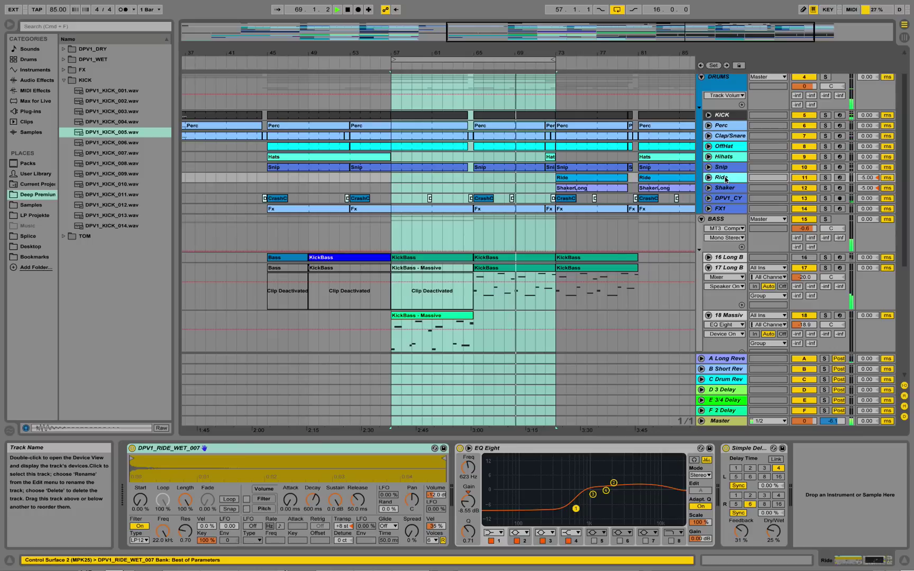
click(731, 189)
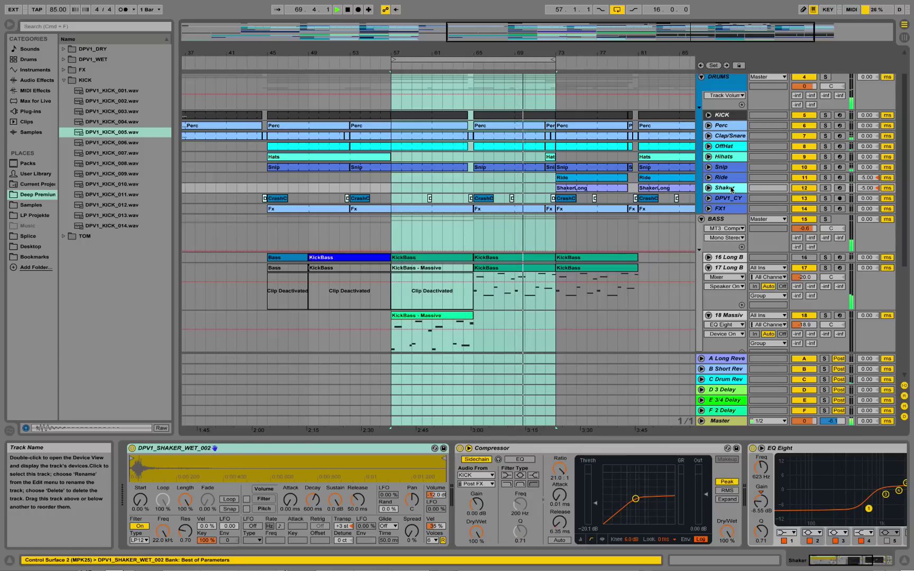
click(730, 198)
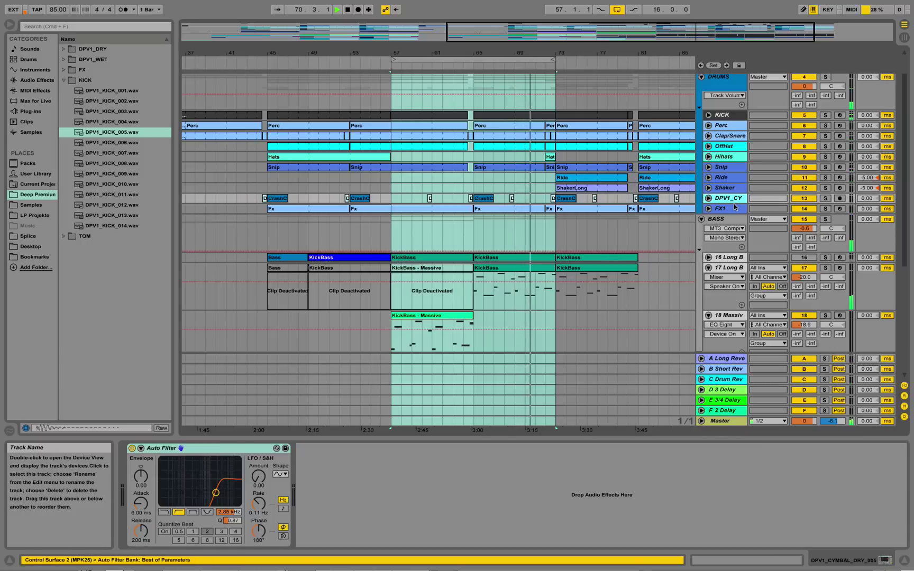
click(725, 208)
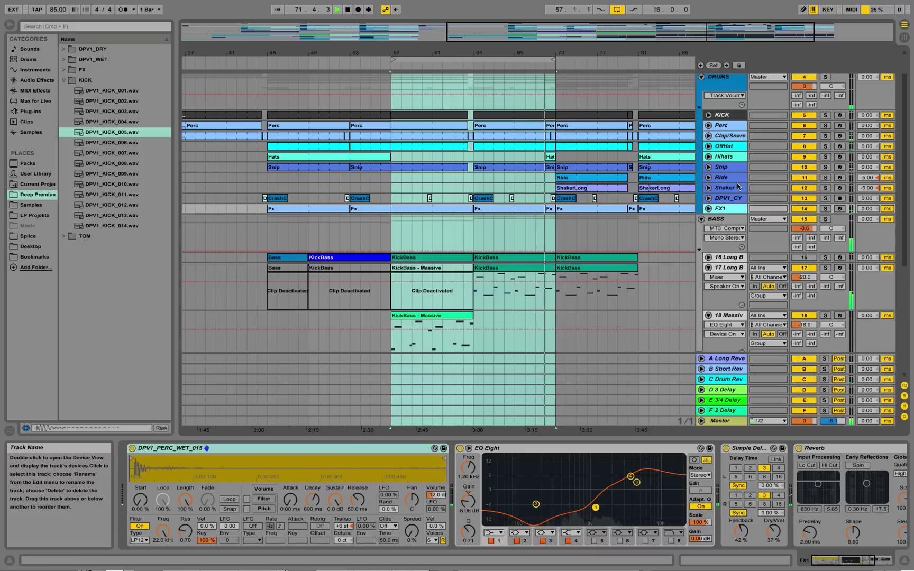
key(Up)
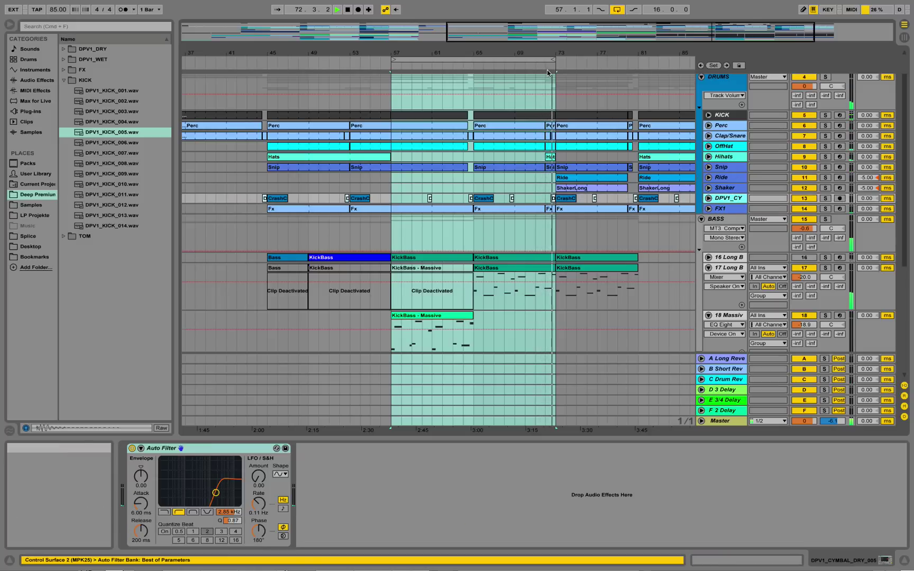